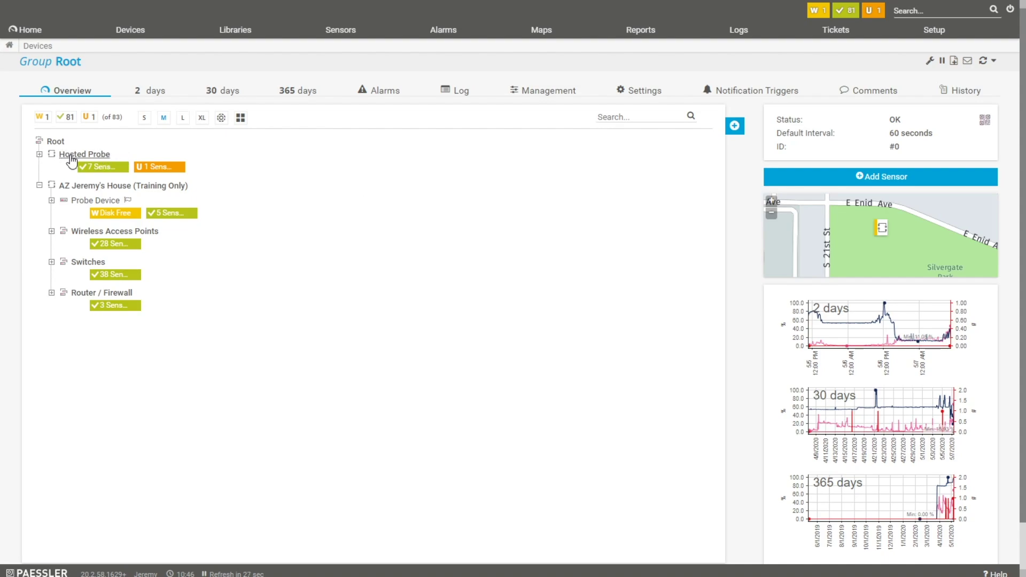
Expand the Hosted Probe to view its devices and Remote Firewalls group, and collapse it again.
mouse_move(82, 156)
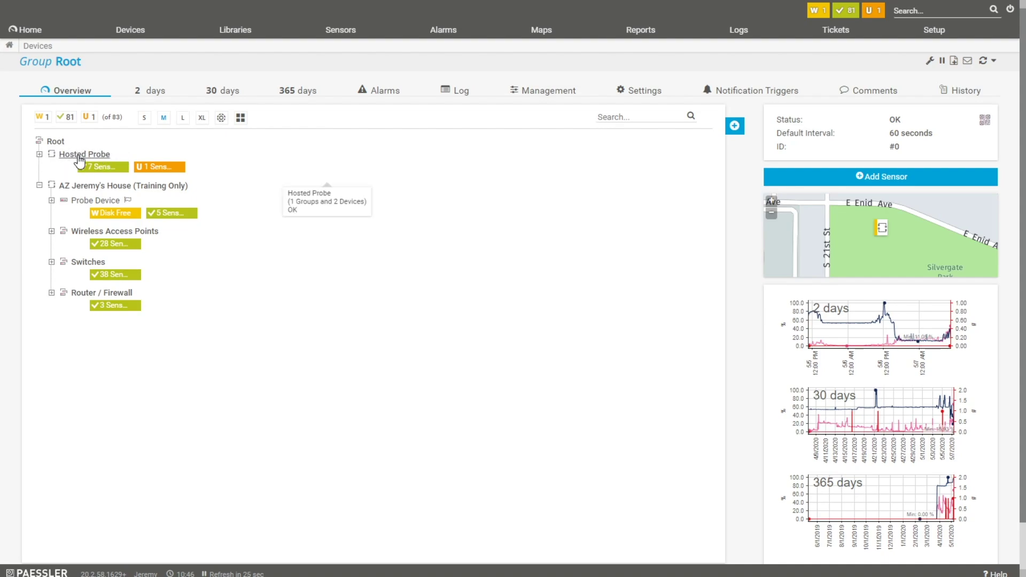
click(39, 154)
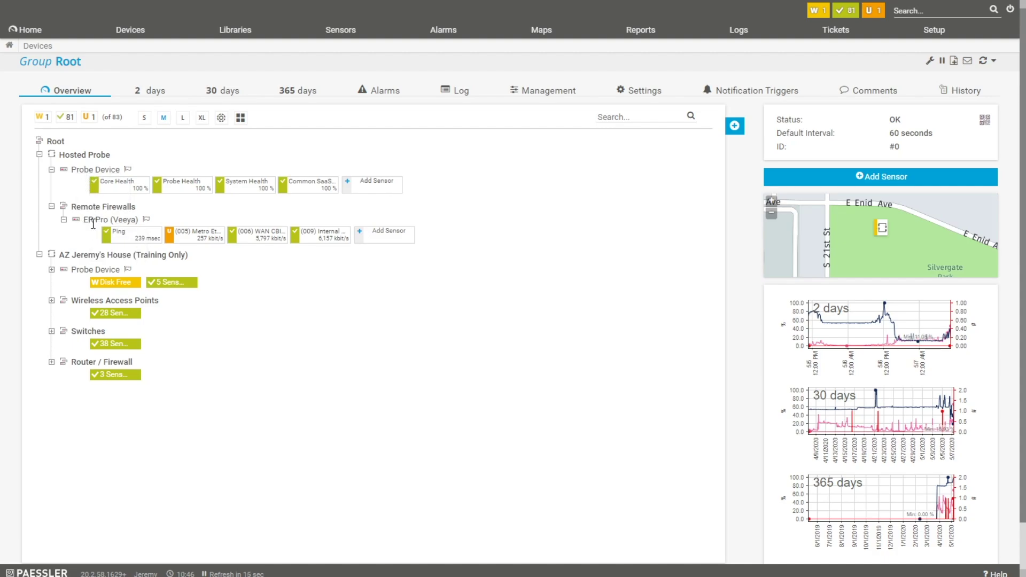
mouse_move(95, 225)
click(51, 208)
click(40, 154)
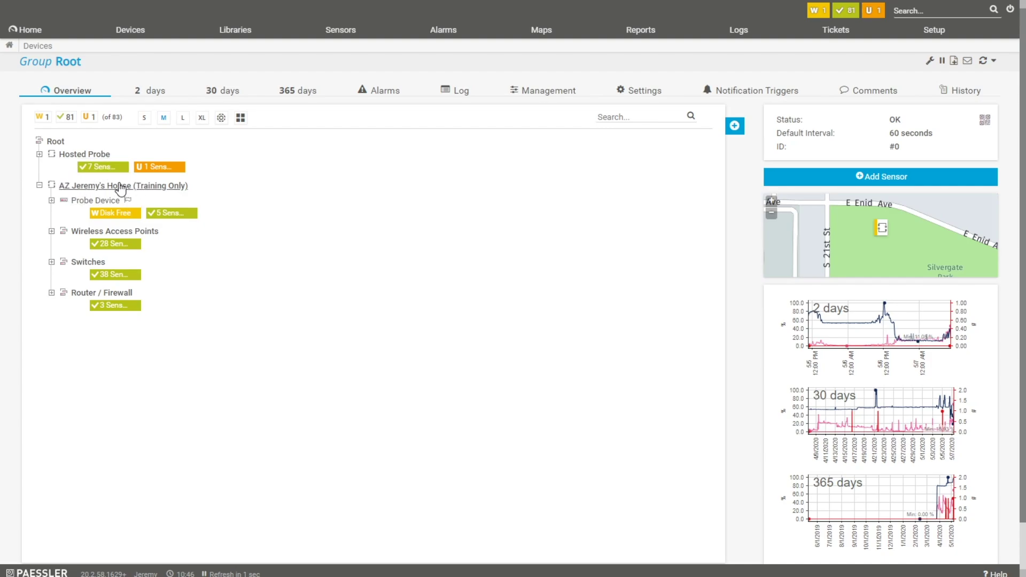
Expand the Wireless Access Points and Switches groups and review the sensors on each device.
click(51, 231)
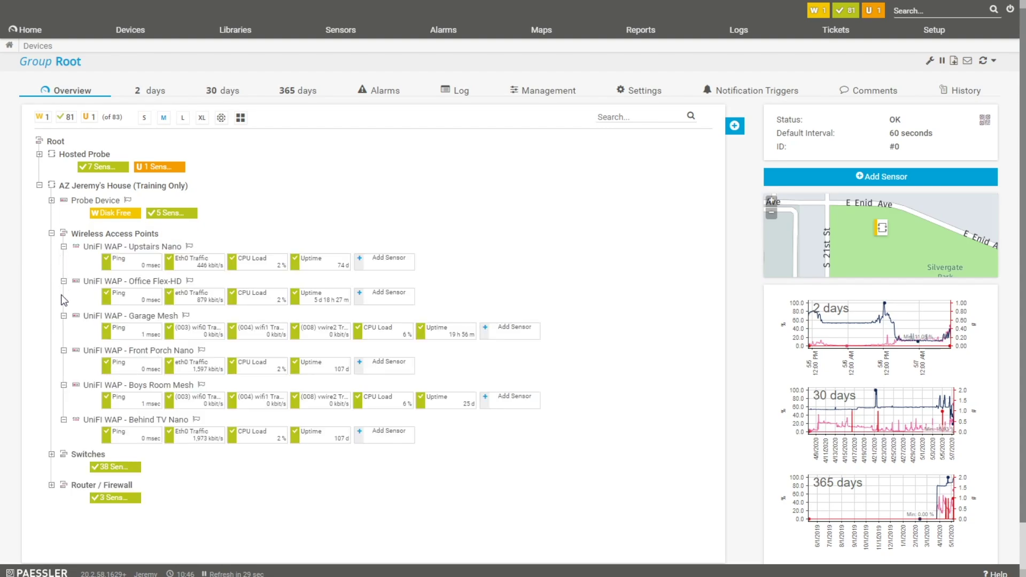
click(51, 455)
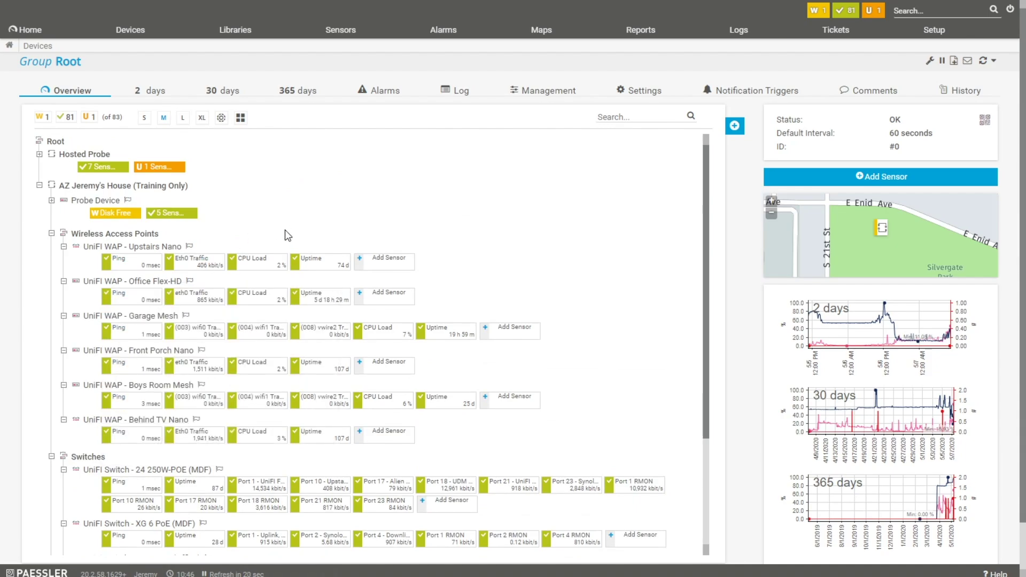
scroll(284, 230, down, 3)
scroll(284, 230, up, 3)
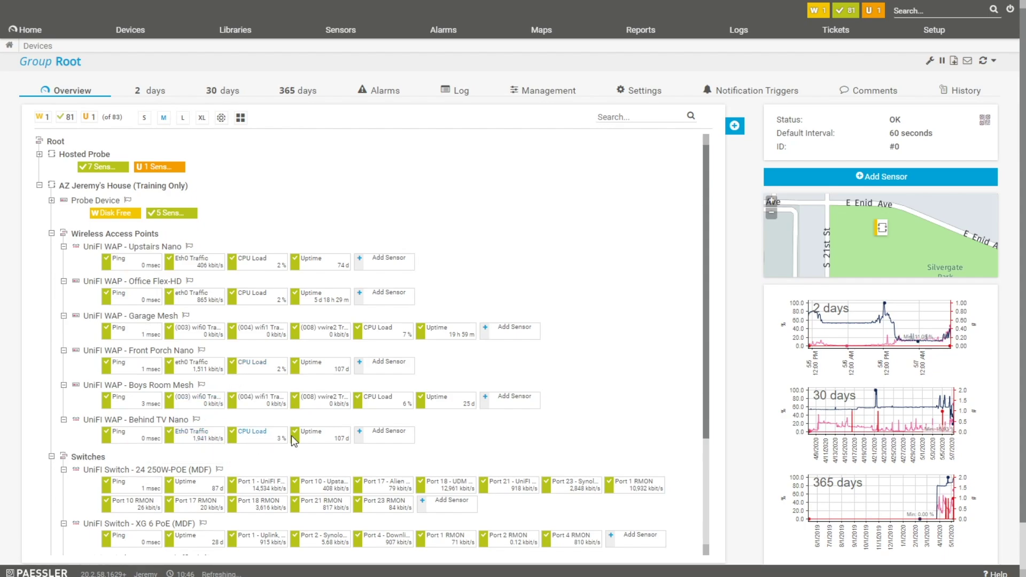
scroll(478, 436, down, 1)
scroll(481, 433, down, 2)
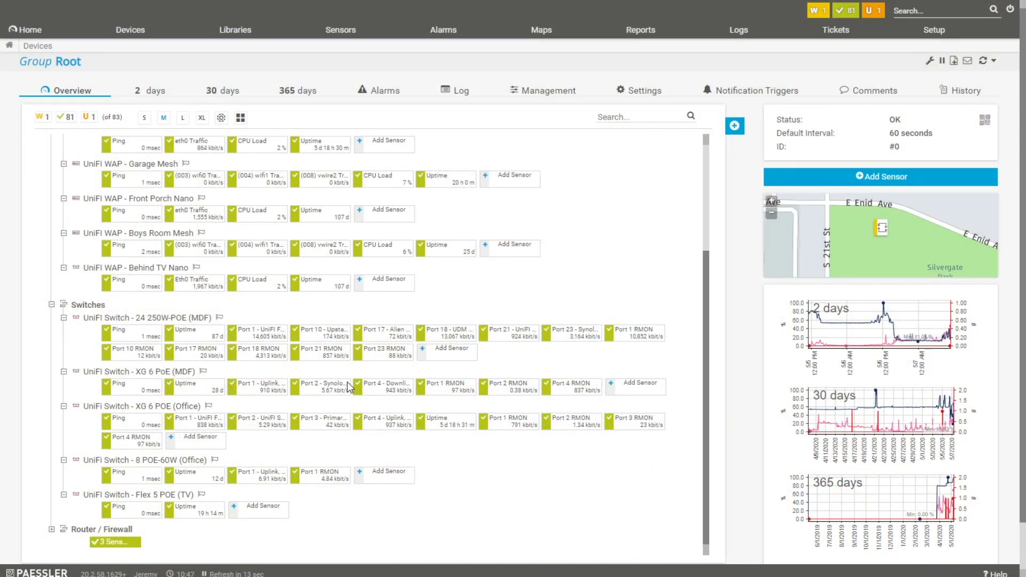
Open the Port 18 - UDM Pro, Port 1 sensor of the UniFi Switch - 24 250W-POE (MDF) and check its sensor type.
click(136, 317)
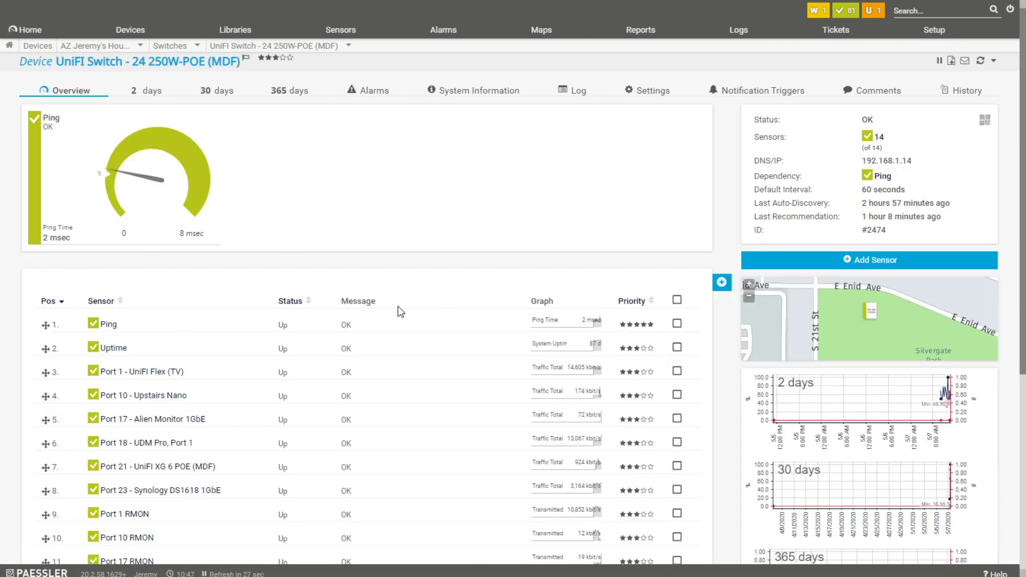
scroll(298, 327, down, 3)
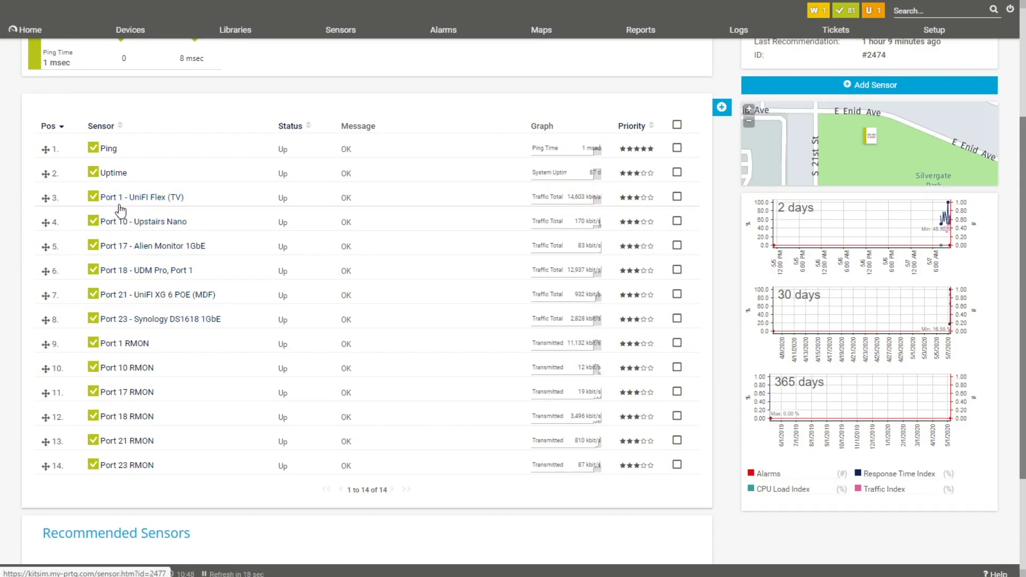
click(147, 275)
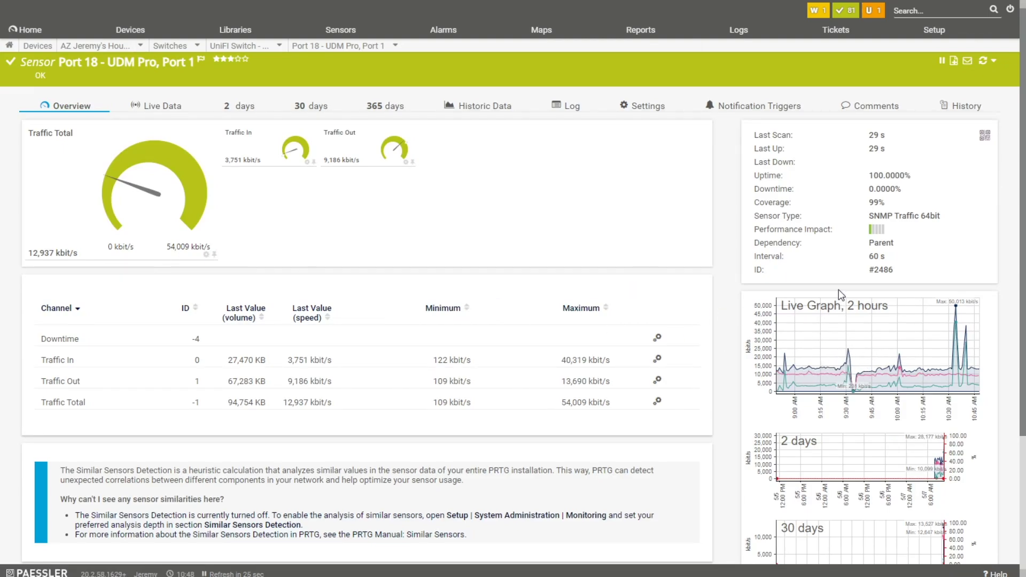
drag(871, 217, 922, 219)
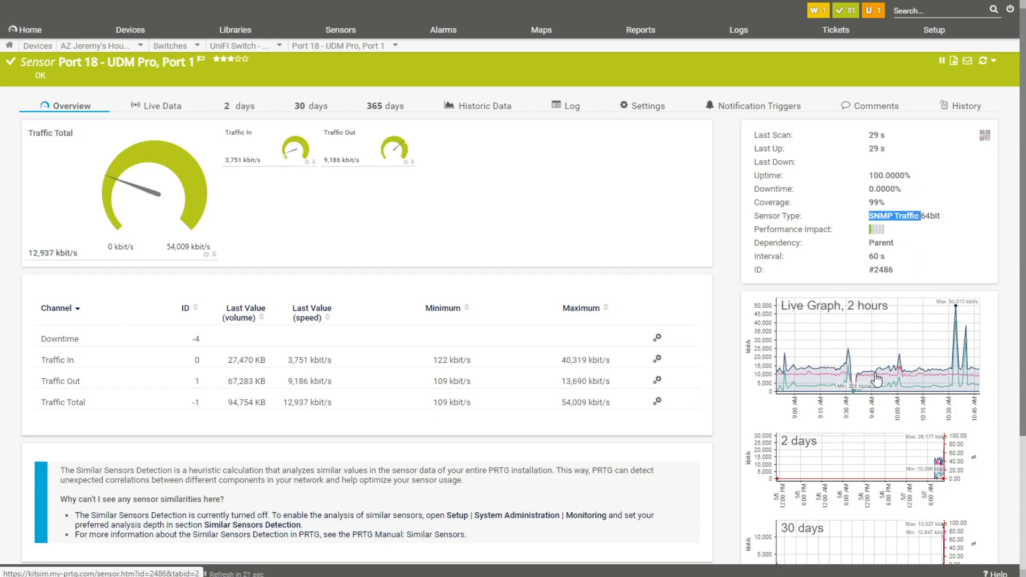
Return to the switch's sensor list, open the Port 18 RMON sensor and review its channel table.
key(alt+Left)
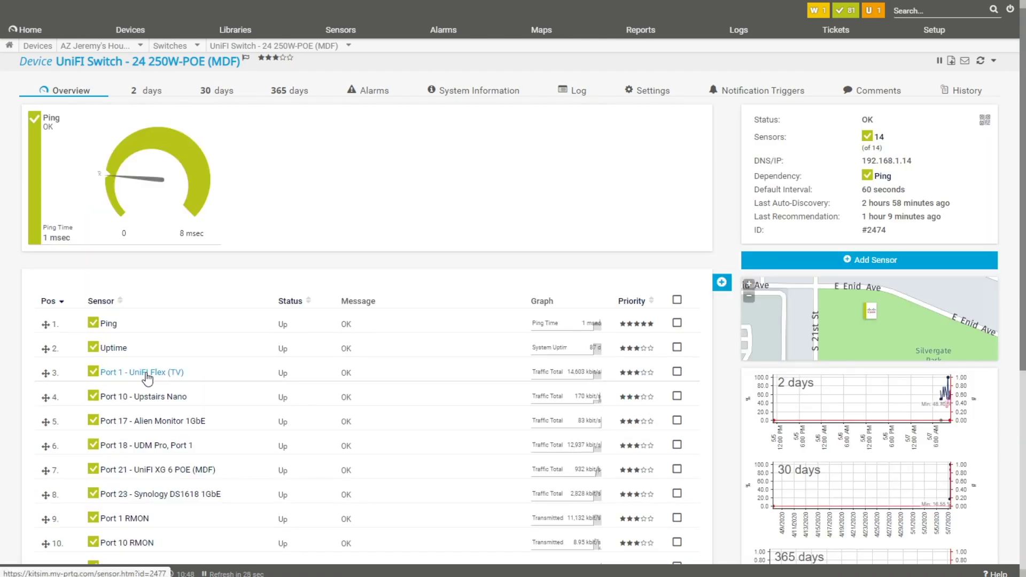
scroll(135, 398, down, 3)
scroll(134, 398, down, 1)
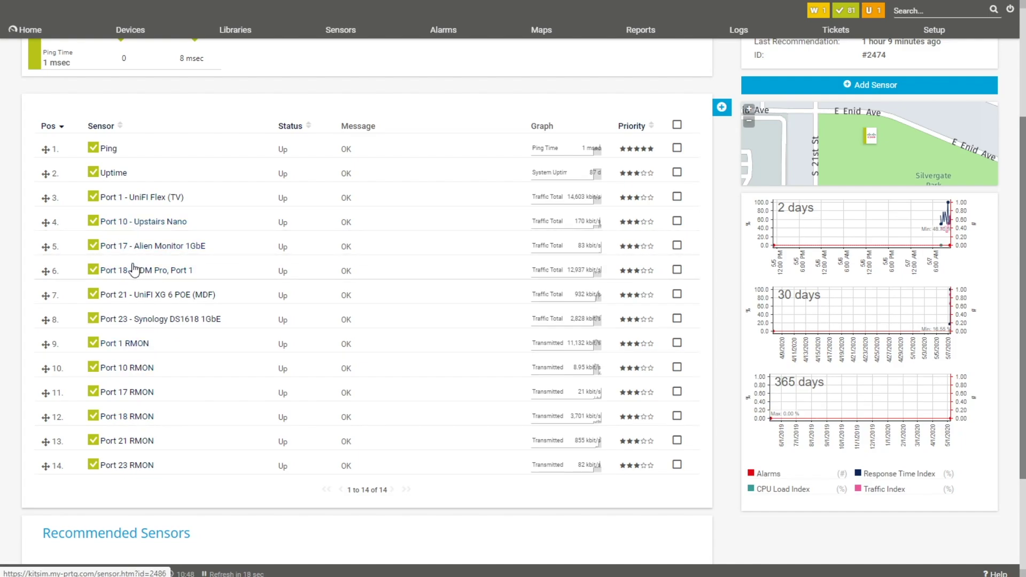
click(124, 420)
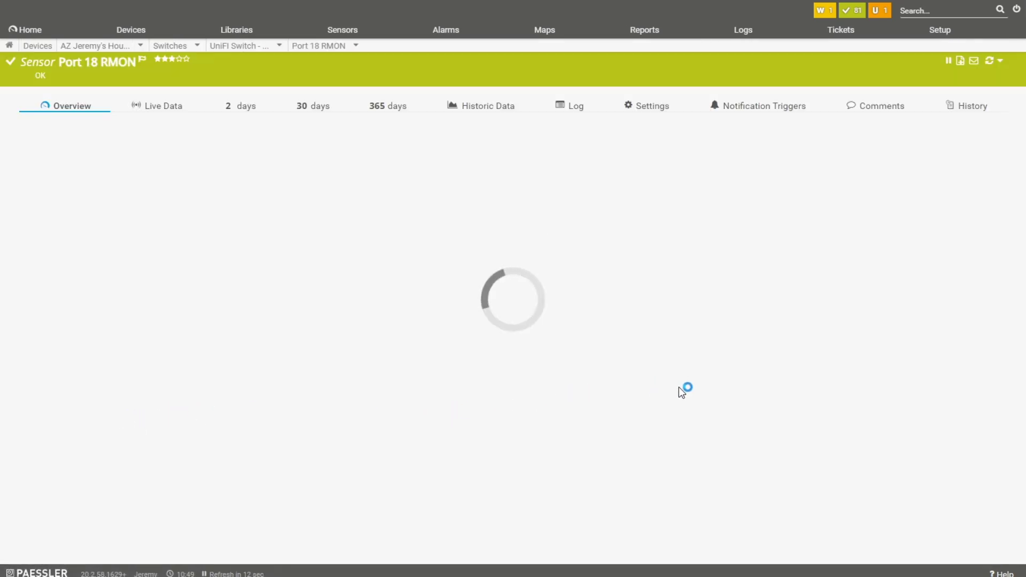
scroll(293, 405, down, 3)
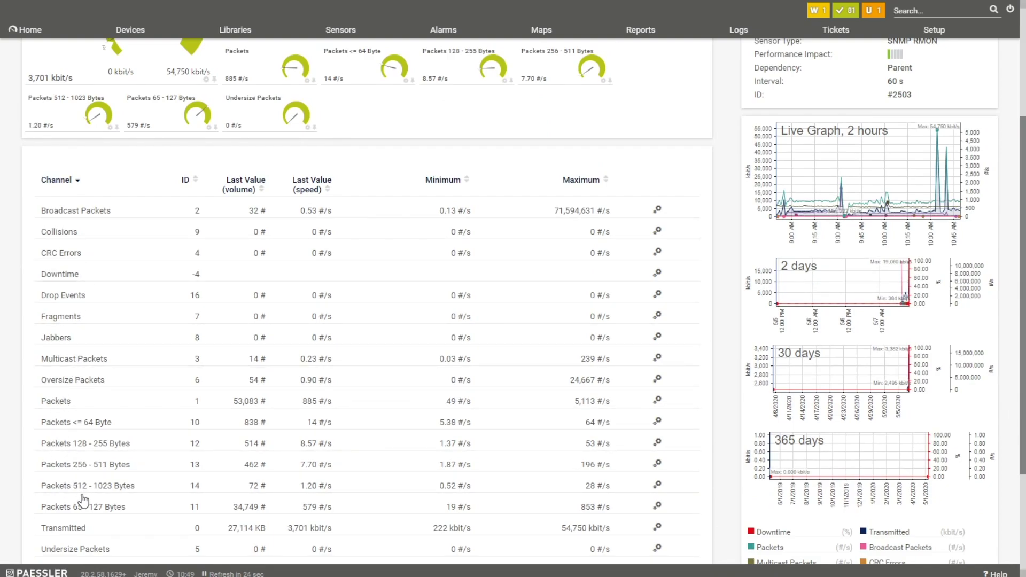
scroll(98, 476, down, 2)
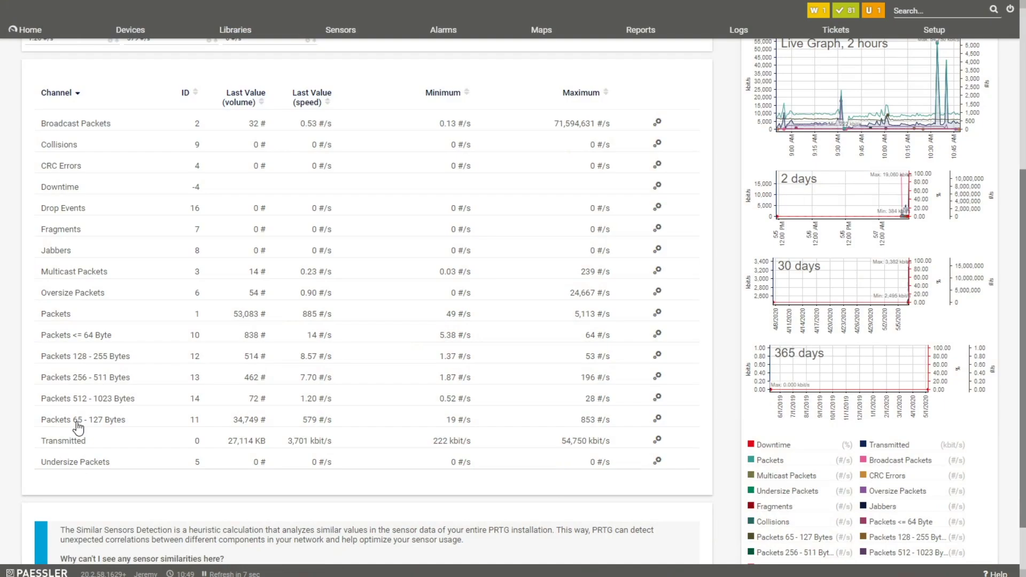
scroll(75, 239, up, 5)
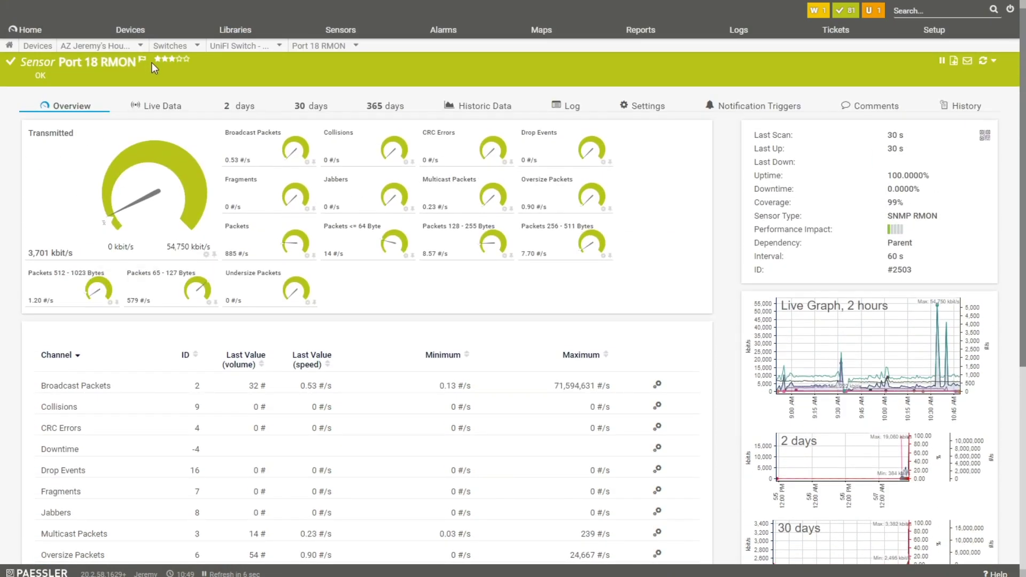
Open the overview of the Training Only house probe and collapse its Switches and Wireless Access Points groups.
click(119, 47)
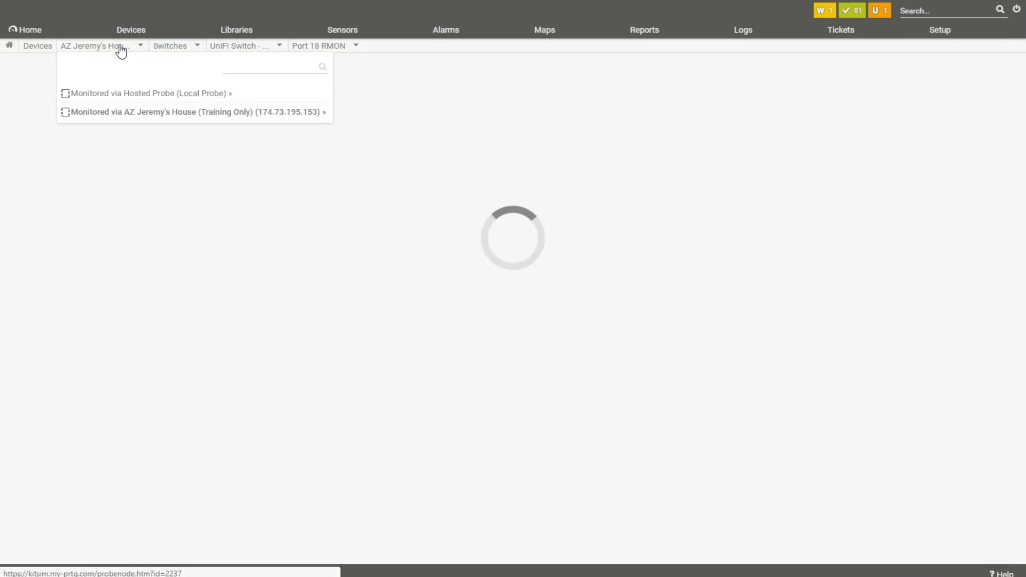
scroll(161, 278, down, 5)
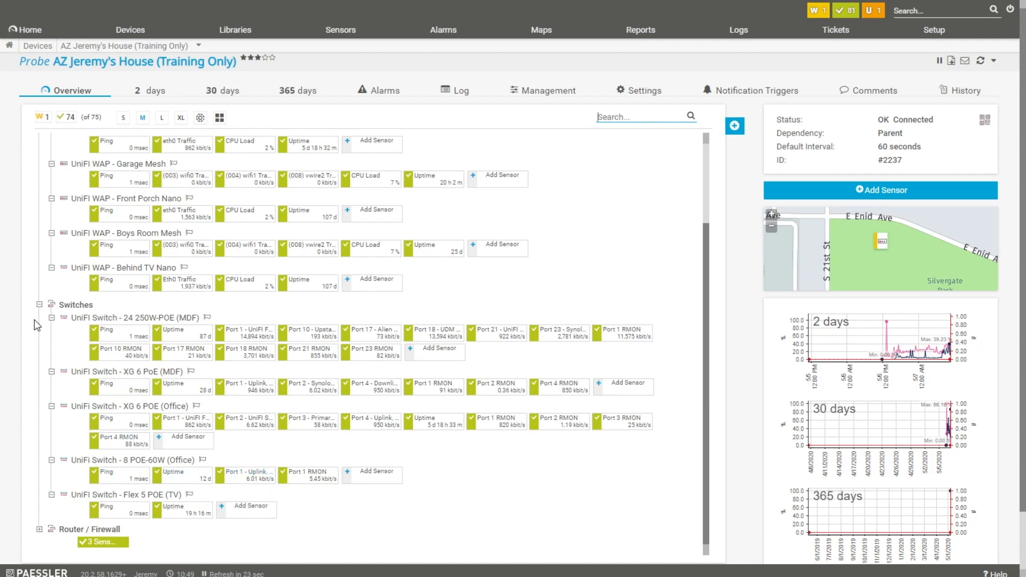
click(39, 304)
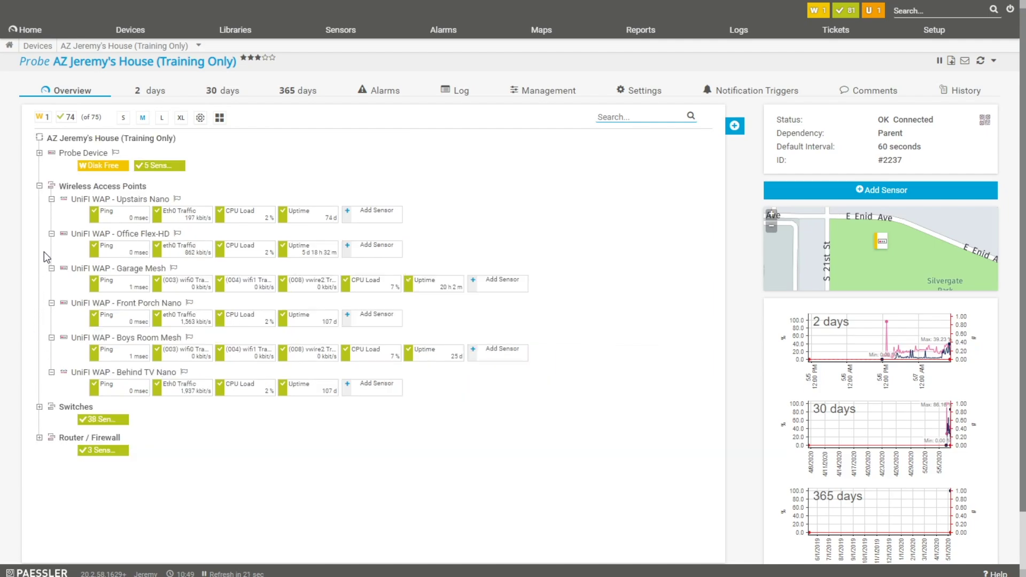
click(40, 186)
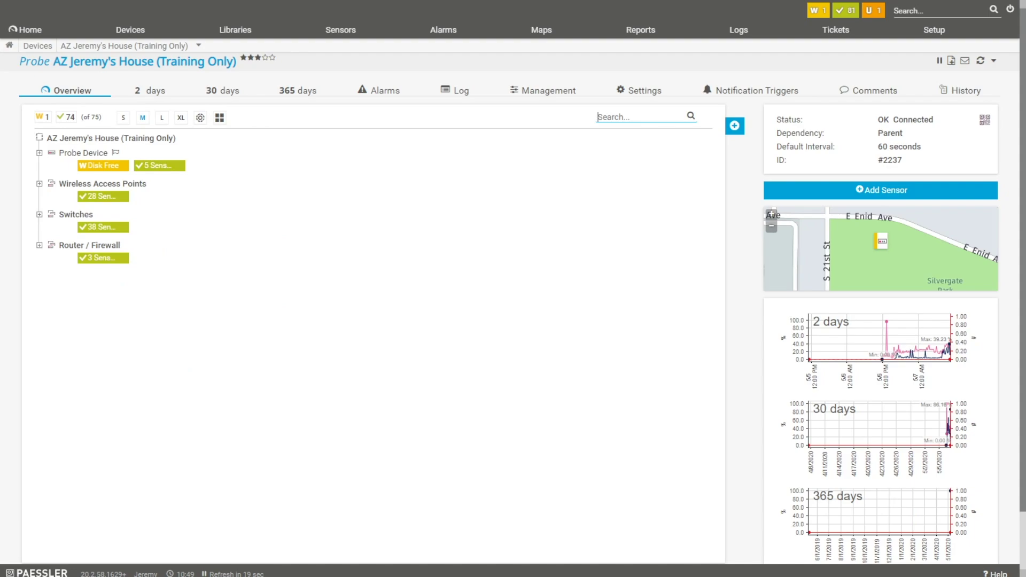
Switch to the PRTG Desktop app to view its device tree, repositioning its window.
key(alt+Tab)
drag(474, 21, 606, 9)
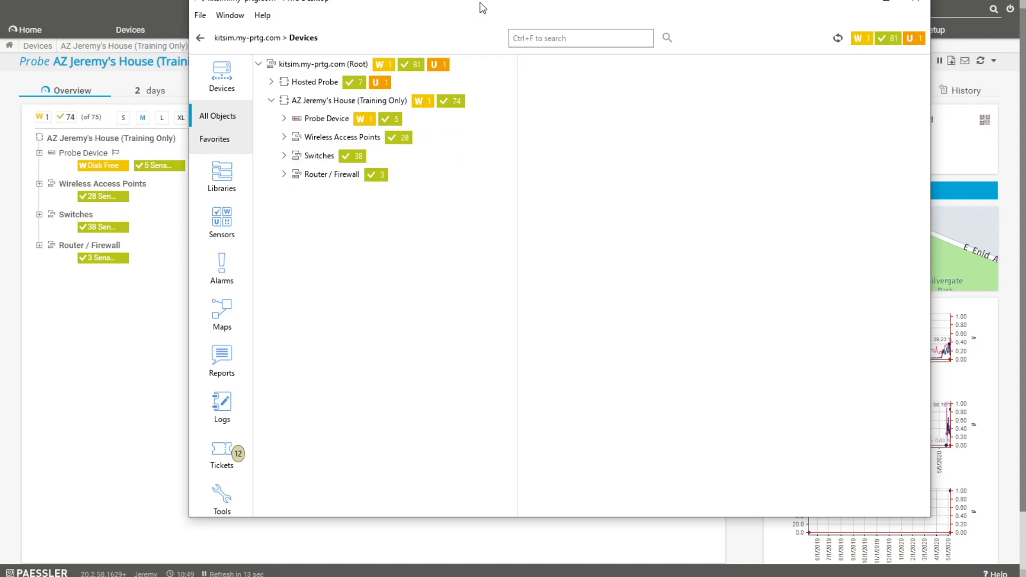
drag(480, 2, 430, 0)
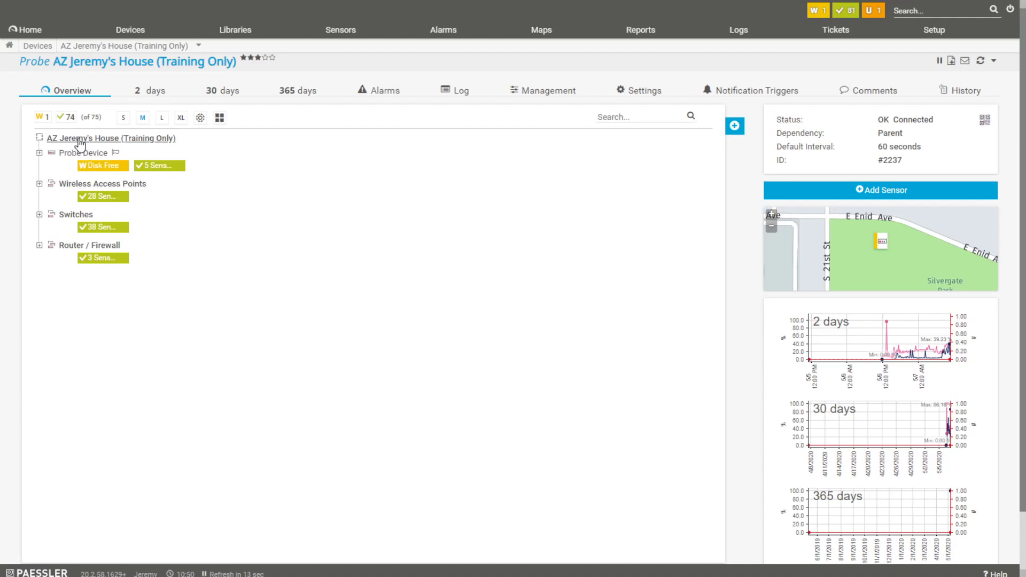
Add a new group named Windows to the Training Only house probe, keeping the inherited credentials.
right_click(81, 143)
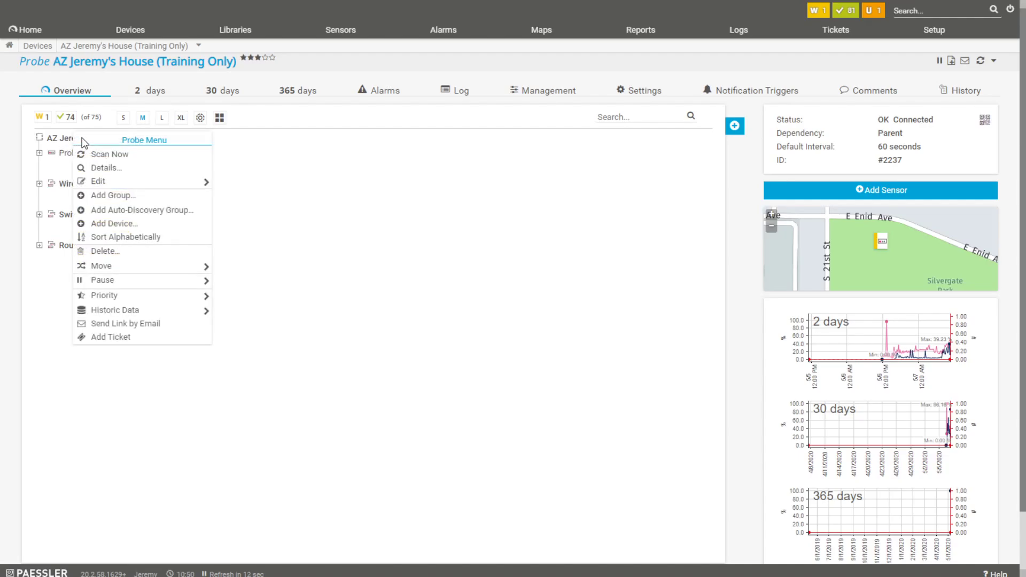
click(98, 199)
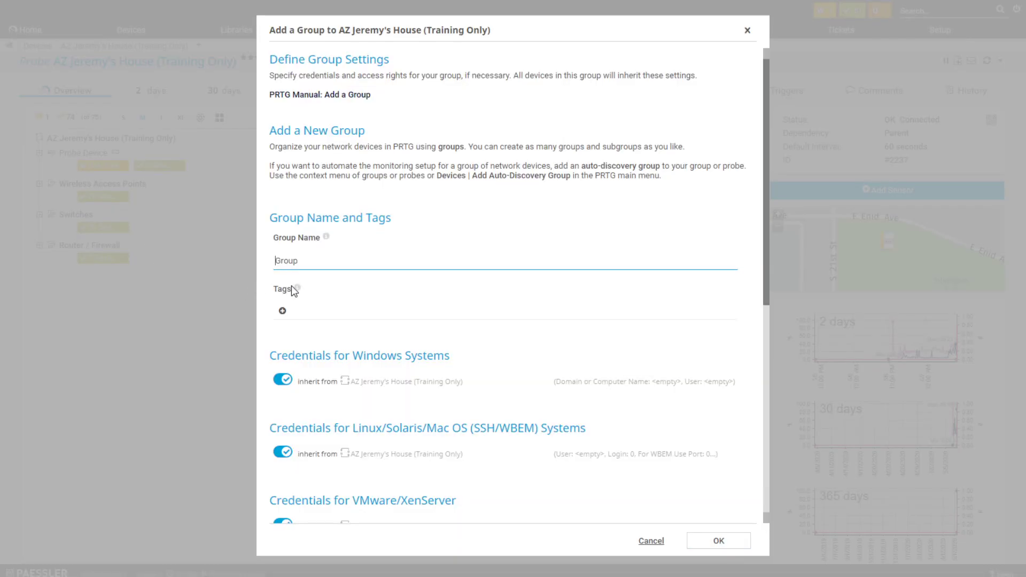
click(294, 257)
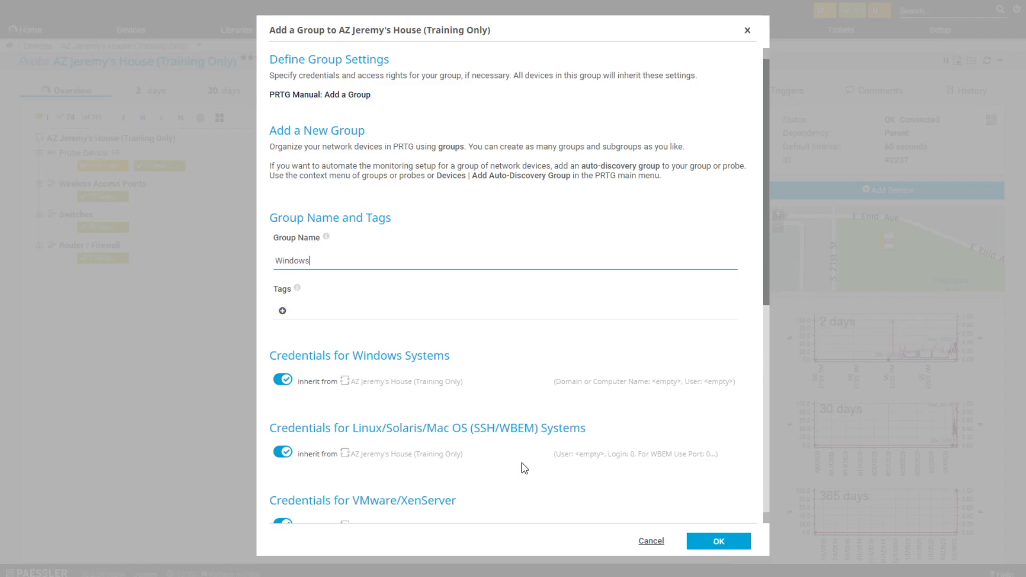
click(689, 536)
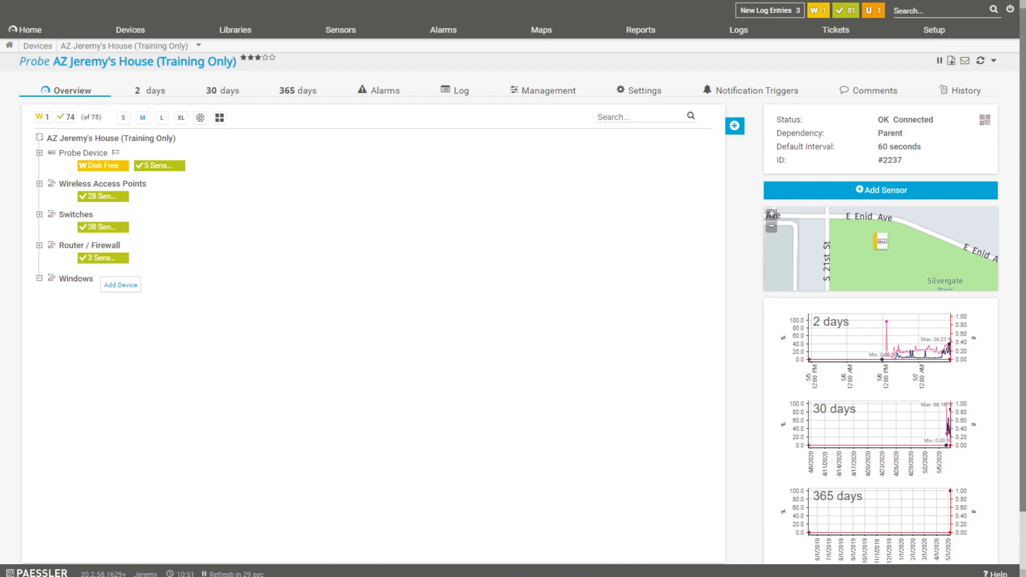
Switch to the Remote Desktop session on 192.168.1.157 and open the list of optional Windows features available to add.
key(alt+Tab)
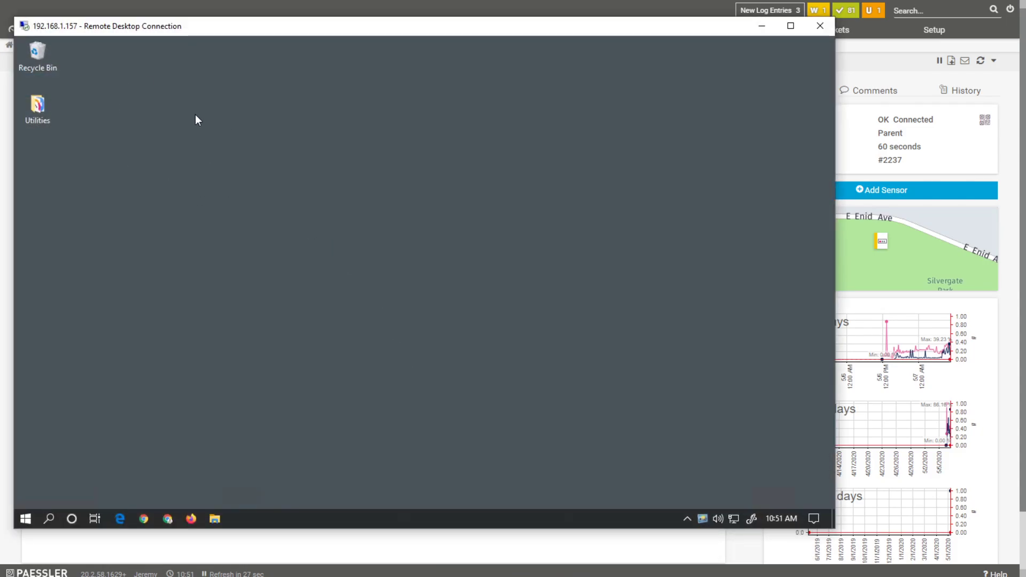
drag(370, 34, 460, 31)
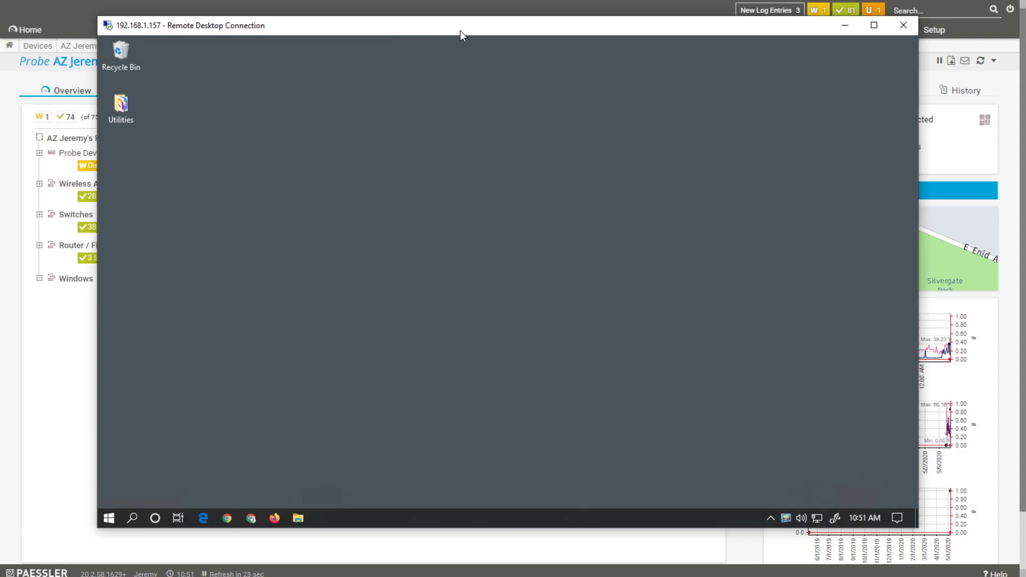
click(106, 520)
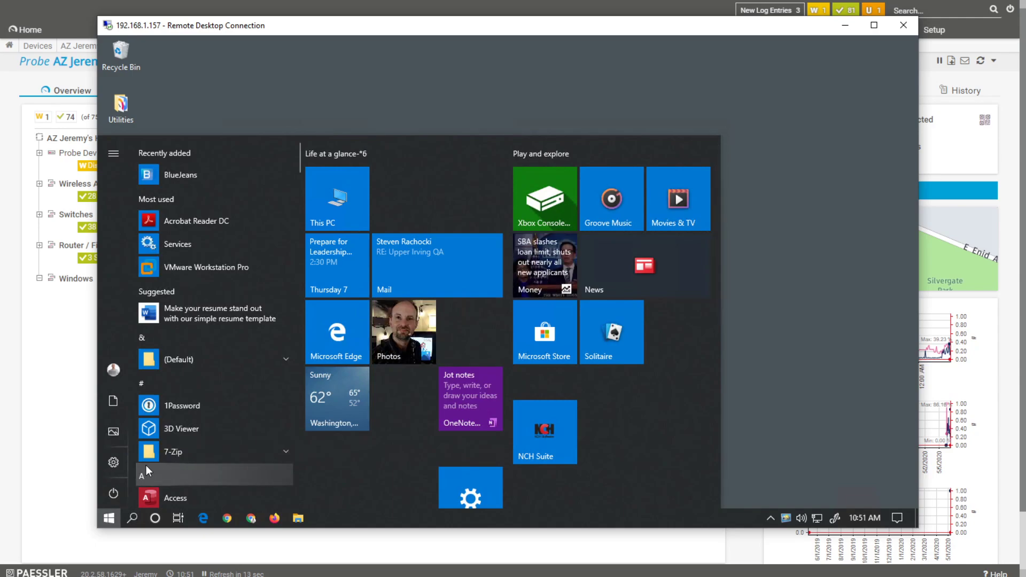
text(feat)
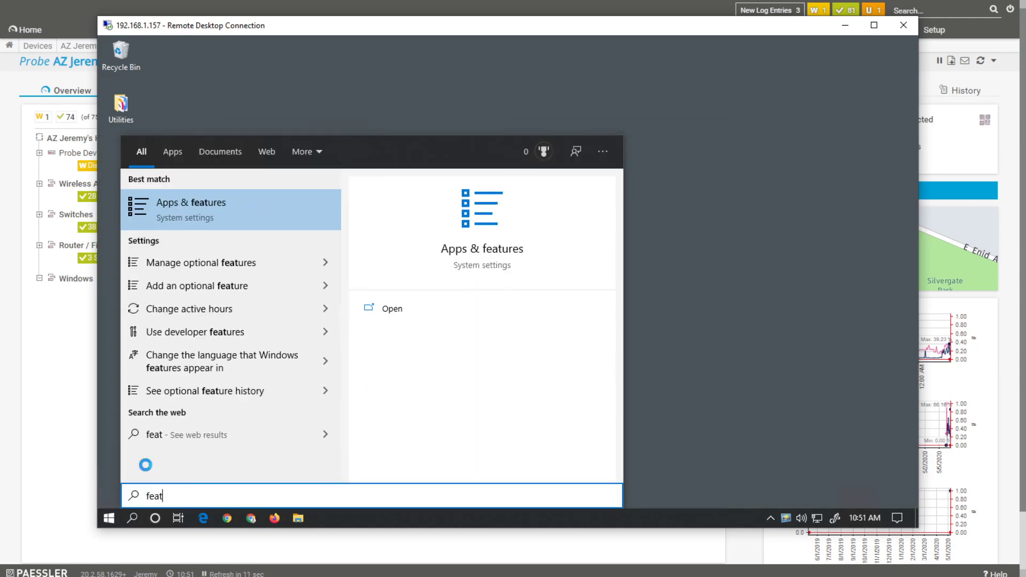
click(203, 263)
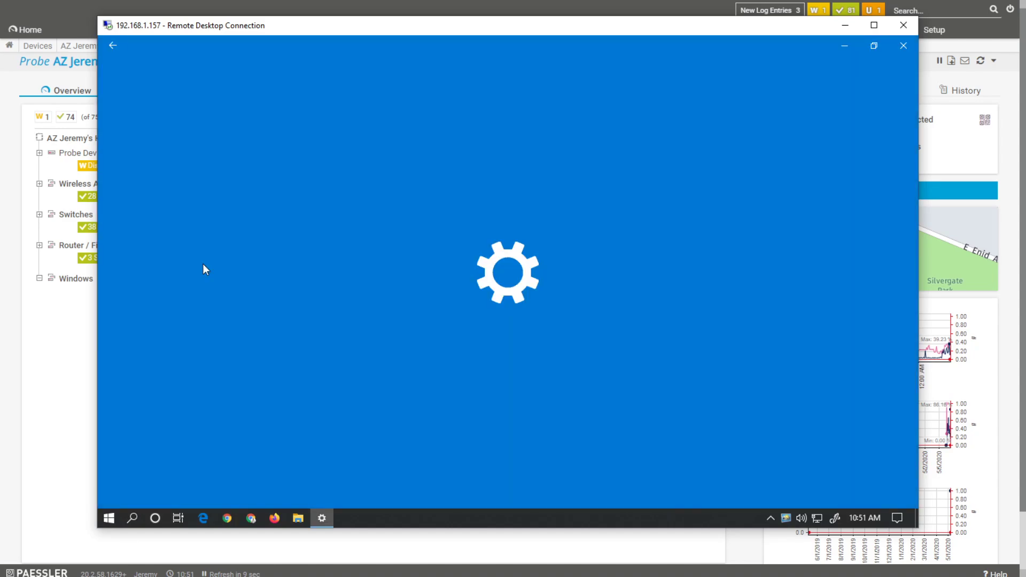
click(127, 187)
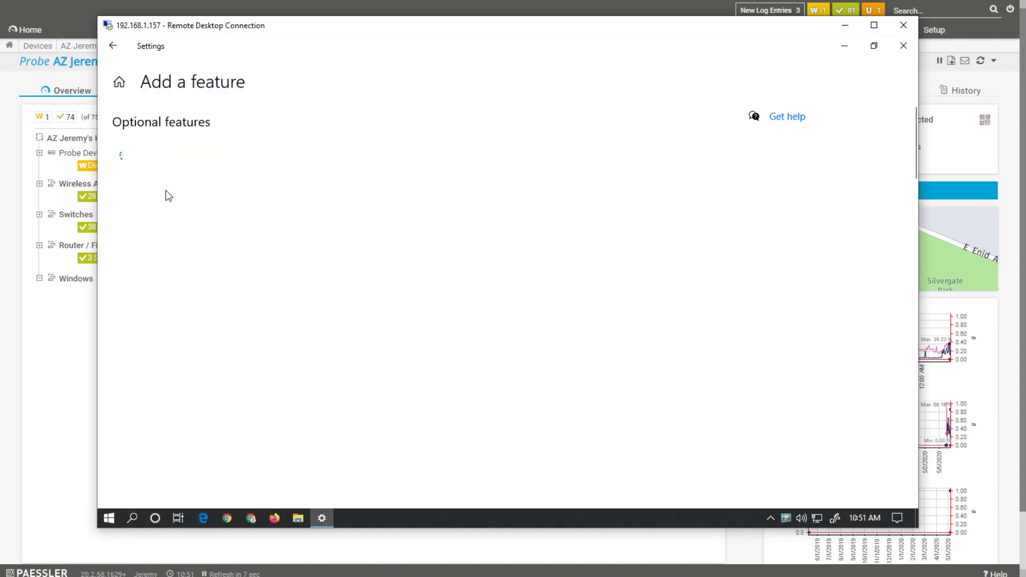
Install the Simple Network Management Protocol (SNMP) optional feature and return to the Optional features page.
scroll(215, 195, down, 2)
scroll(217, 201, down, 15)
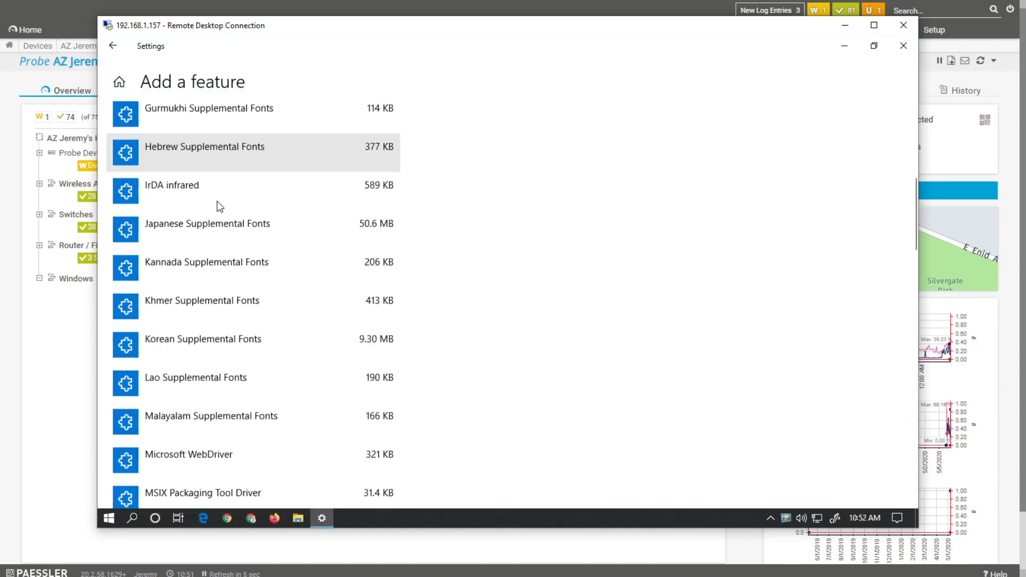
scroll(215, 208, down, 12)
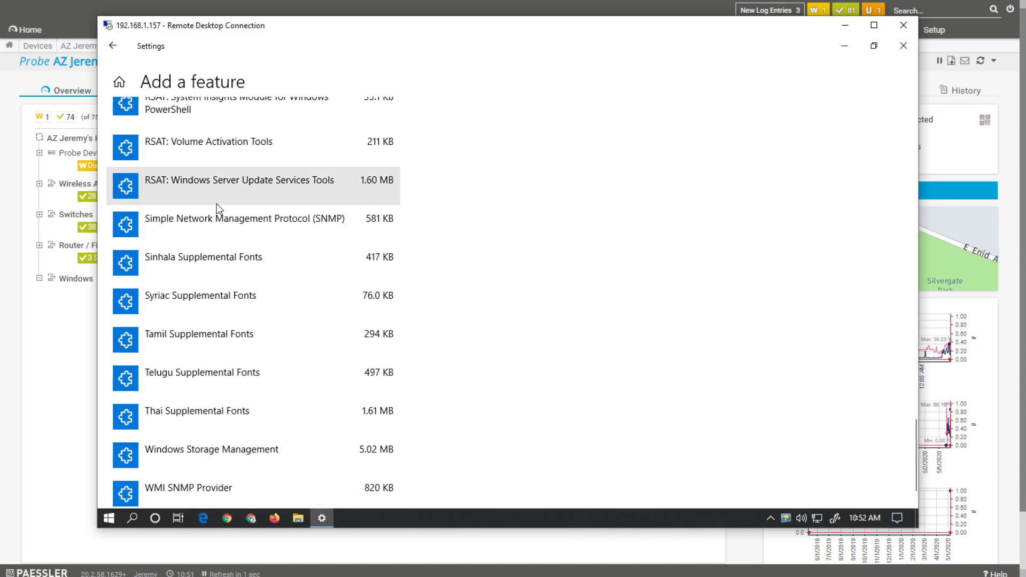
scroll(217, 203, down, 1)
click(184, 190)
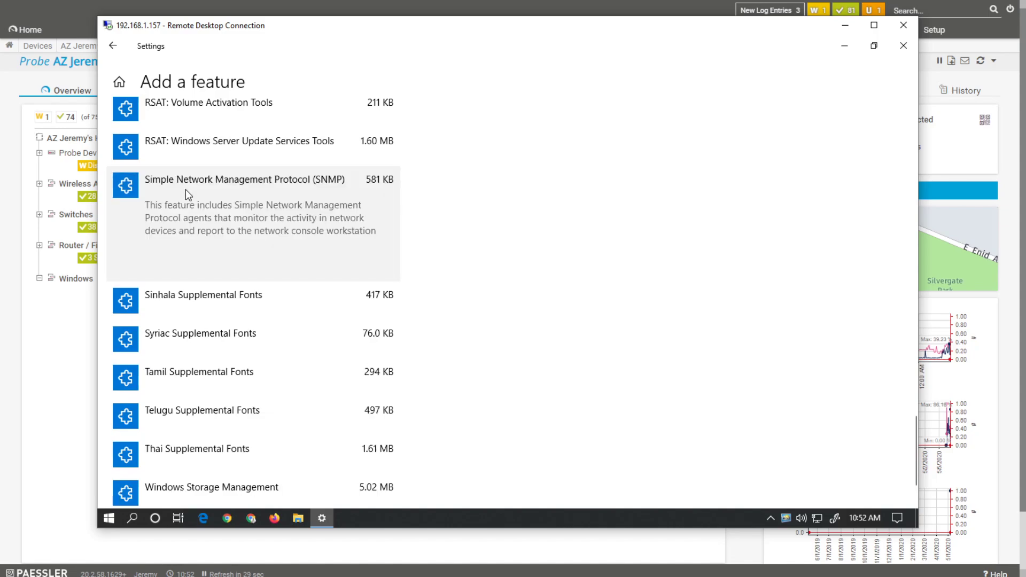
click(365, 267)
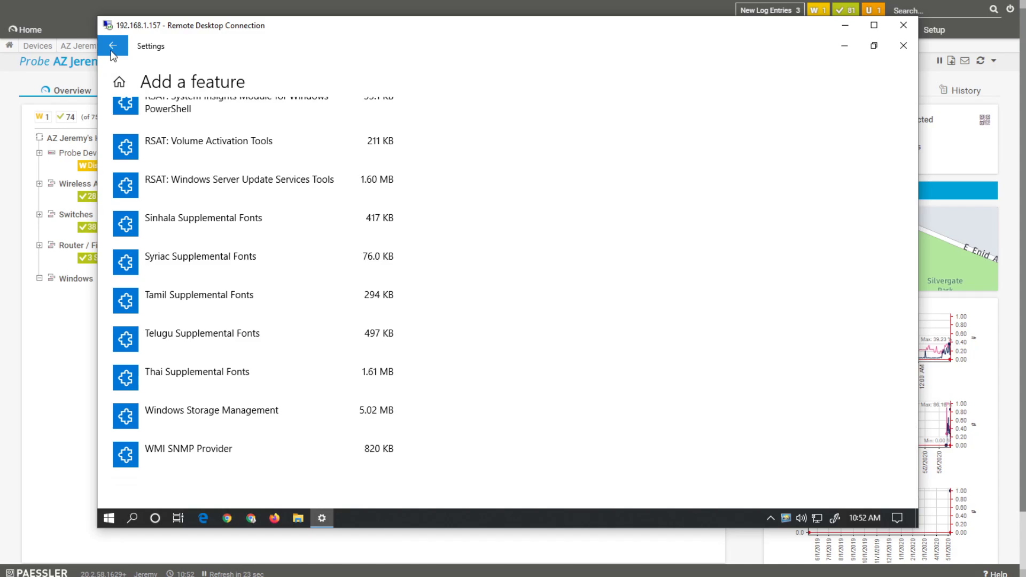
scroll(196, 269, up, 15)
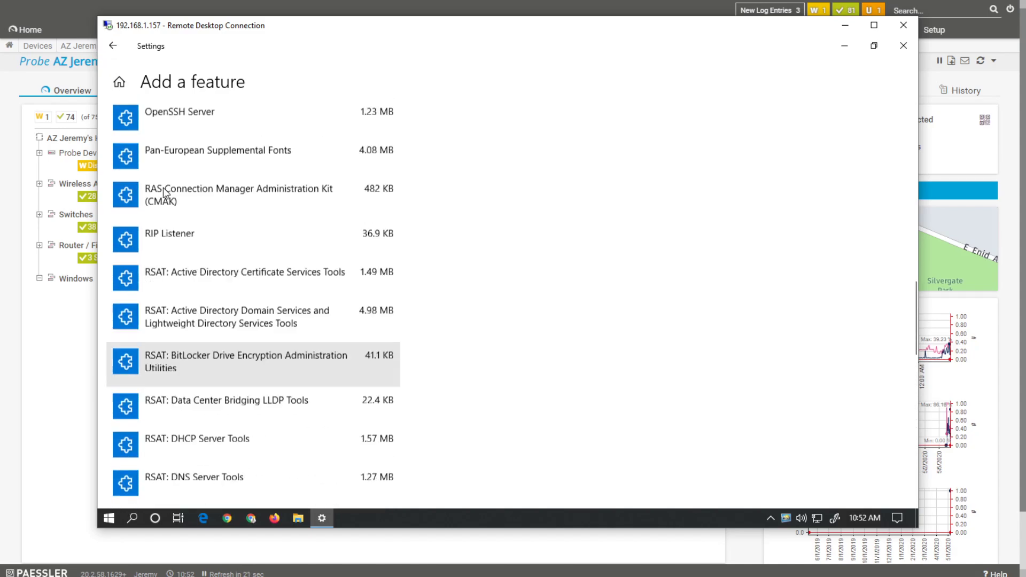
click(114, 50)
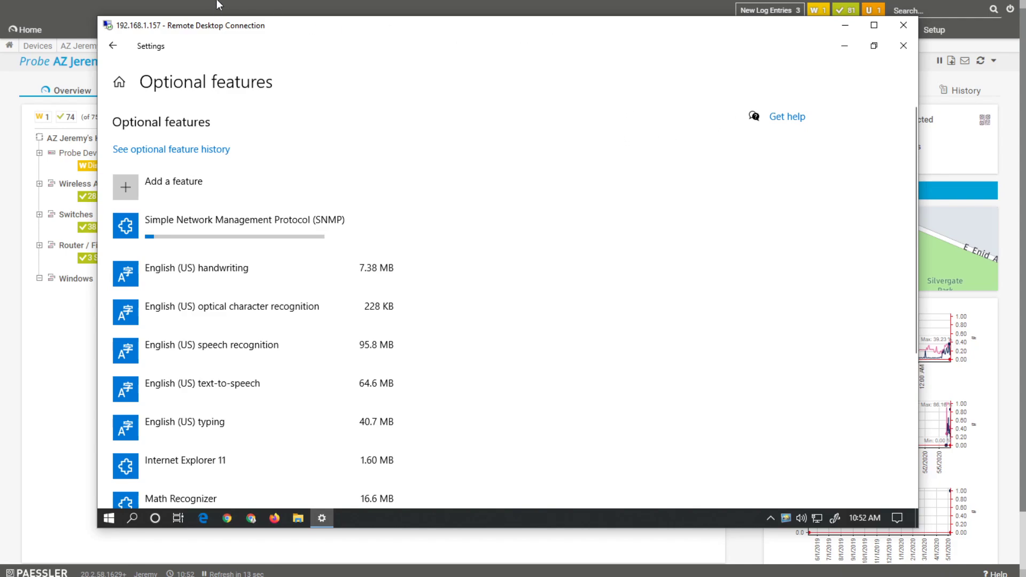
Switch to PRTG, open the Windows group's settings and turn off inheritance for Credentials for Windows Systems.
key(alt+Tab)
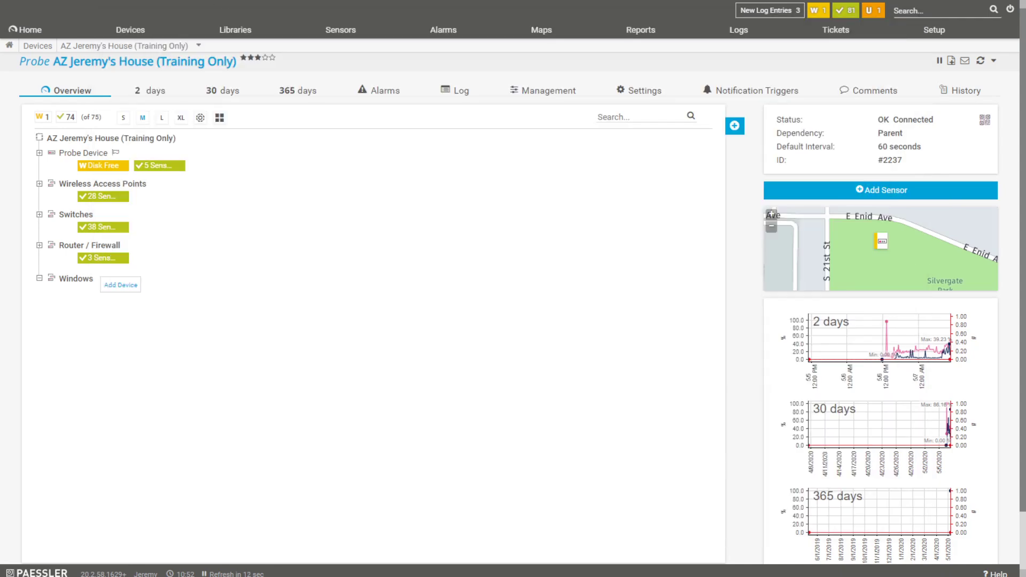
right_click(81, 285)
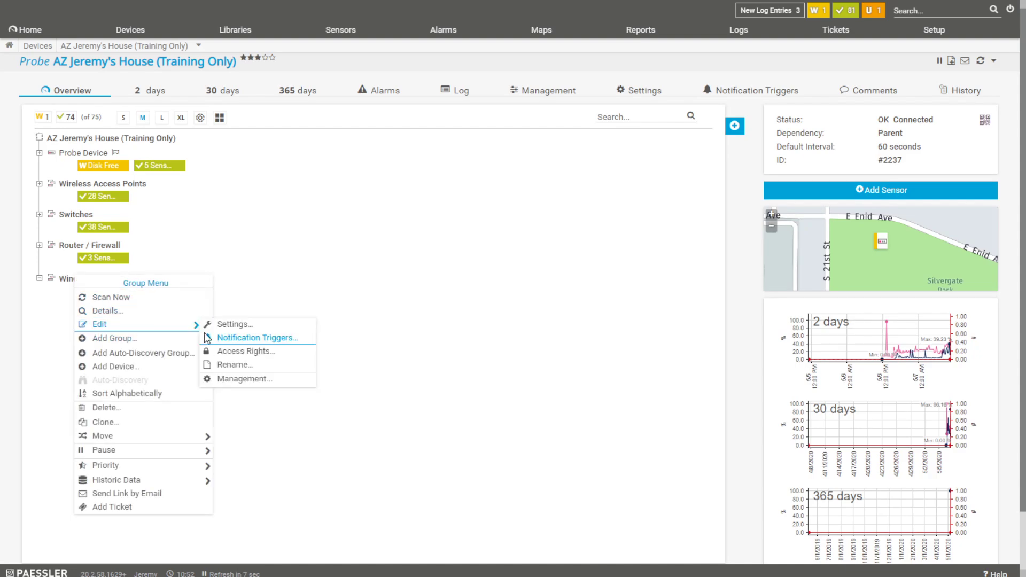
click(218, 325)
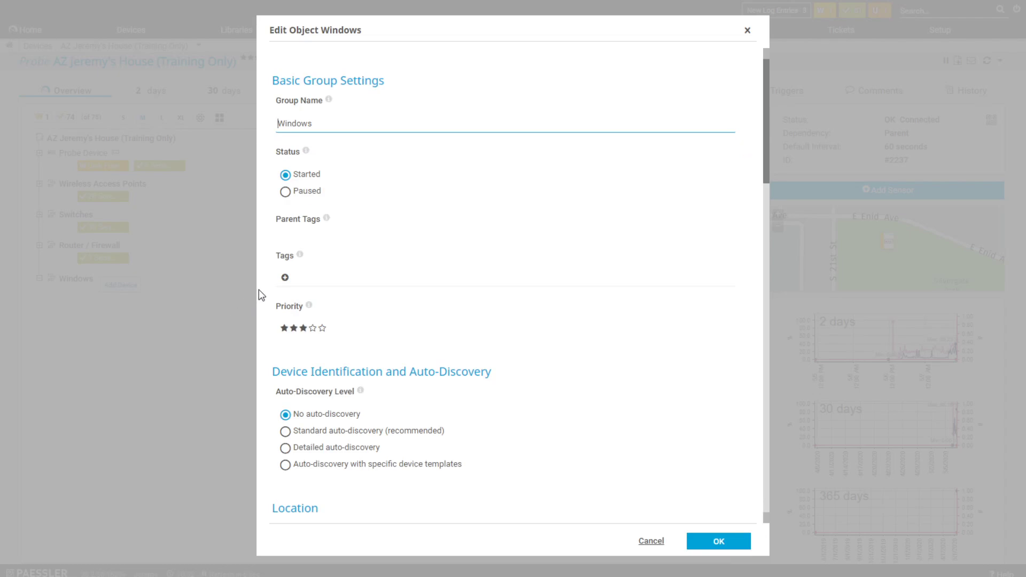
click(300, 275)
scroll(389, 279, down, 4)
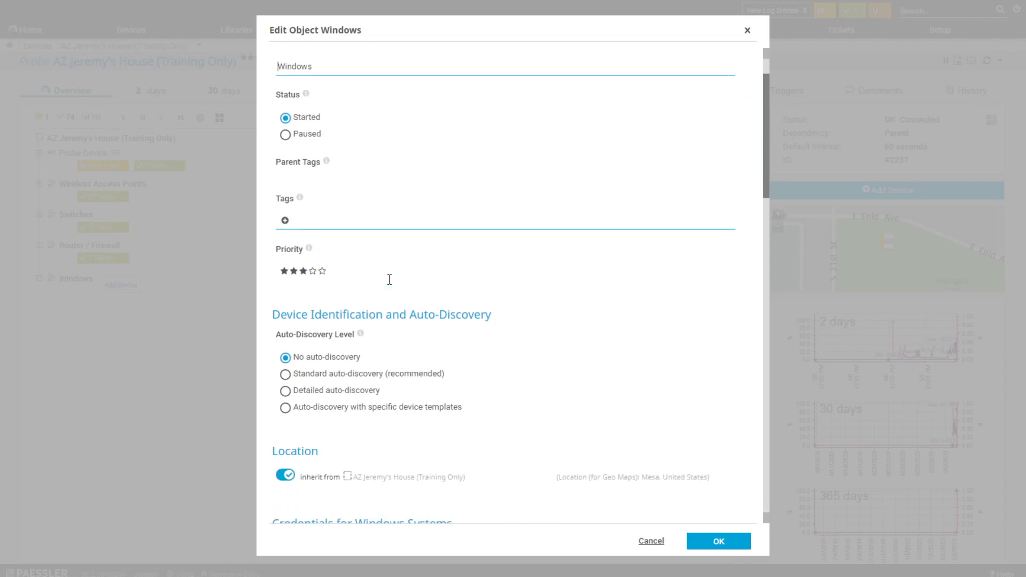
scroll(390, 285, down, 3)
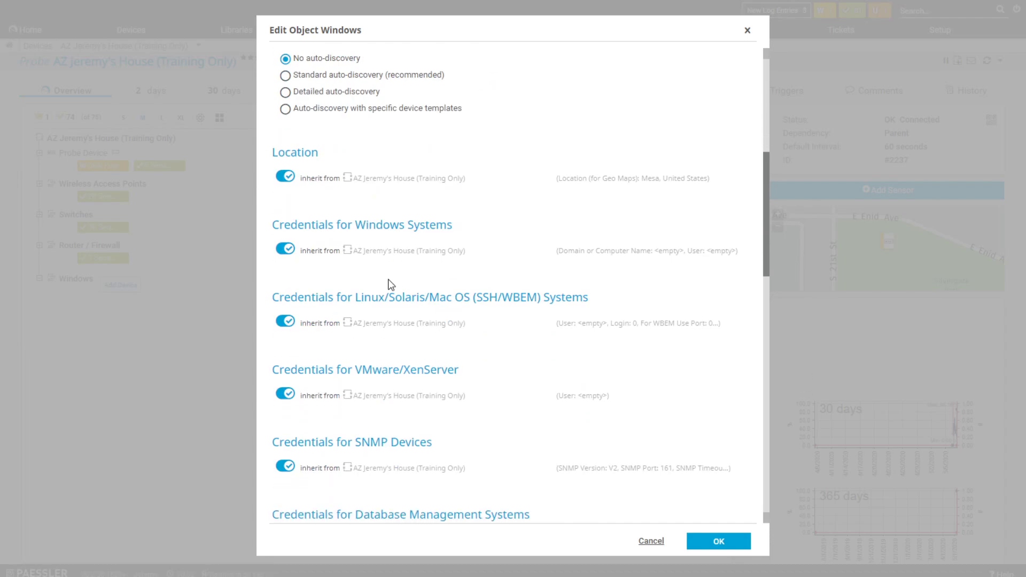
mouse_move(286, 255)
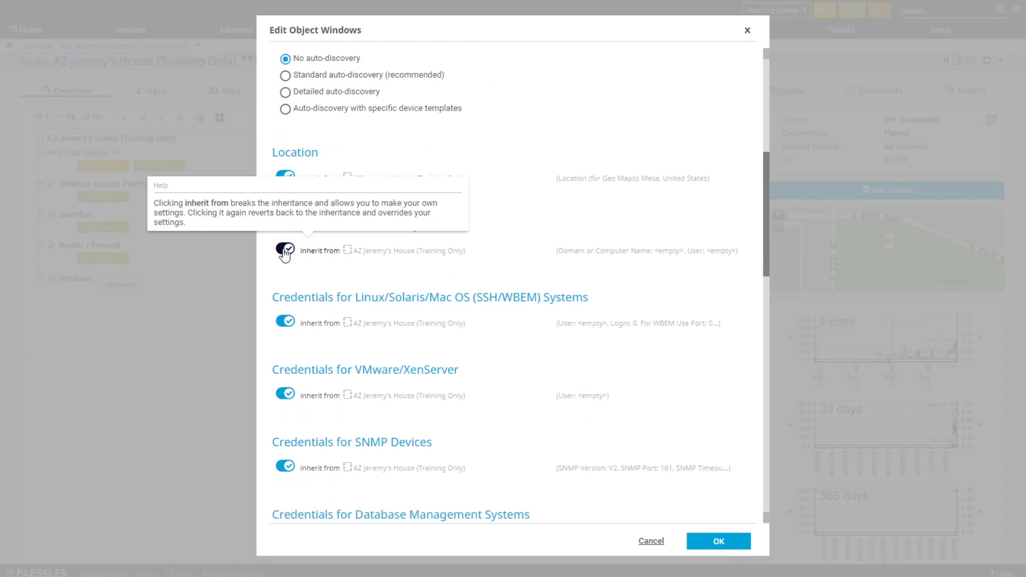
click(285, 250)
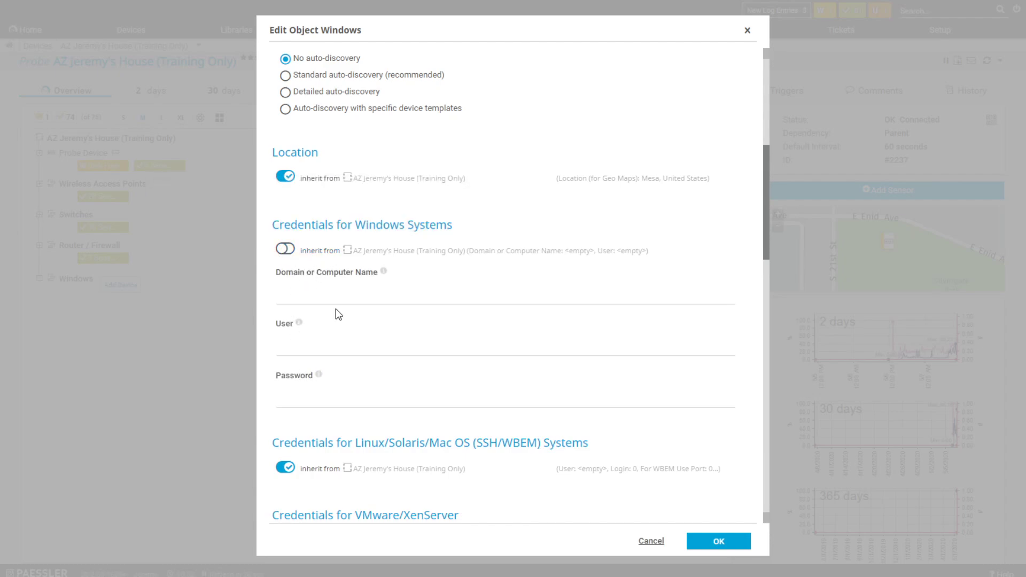
Enter the Windows user name and account password for the Windows group, leaving the domain empty, and save the settings.
click(311, 340)
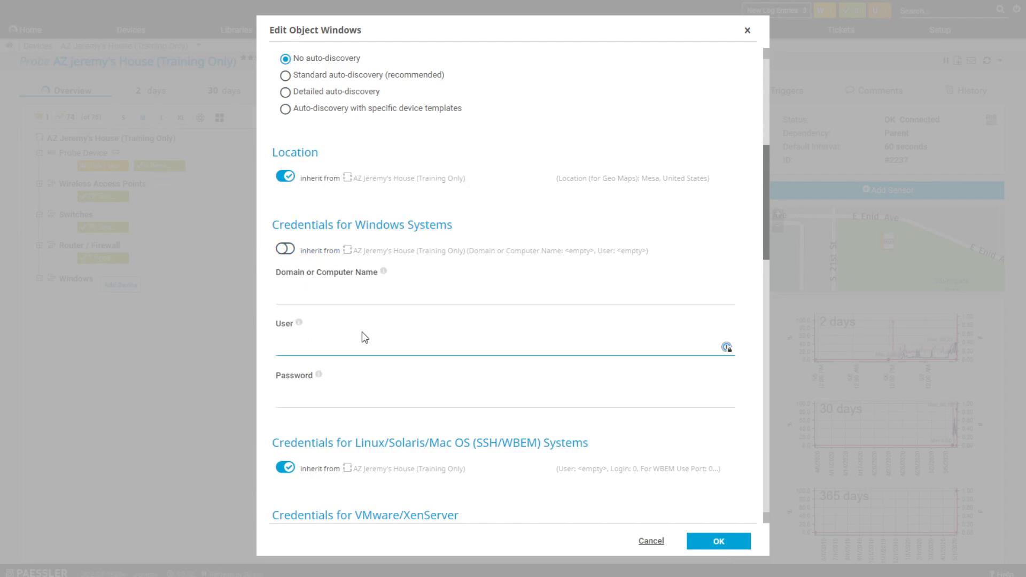
key(Tab)
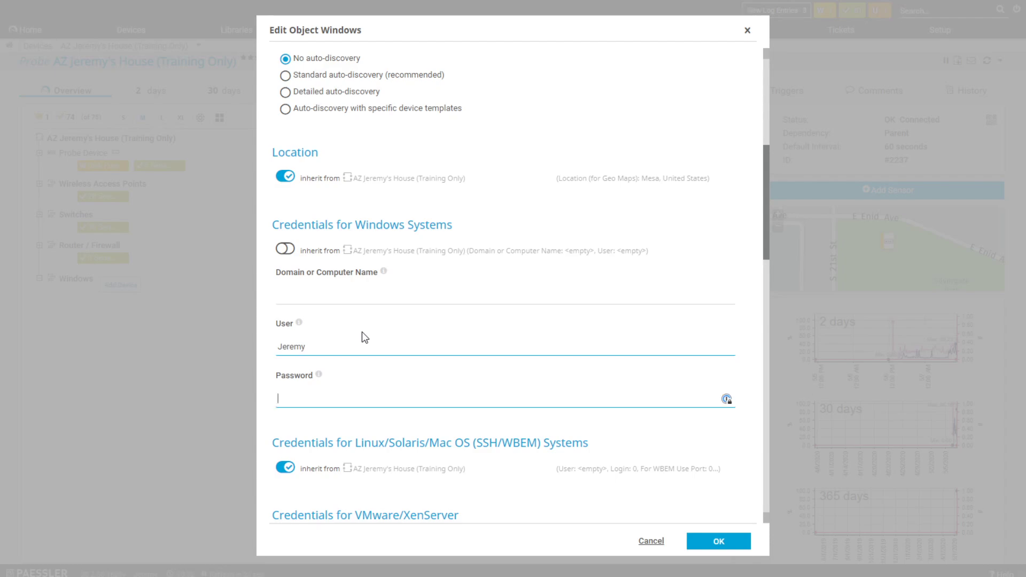
text(********)
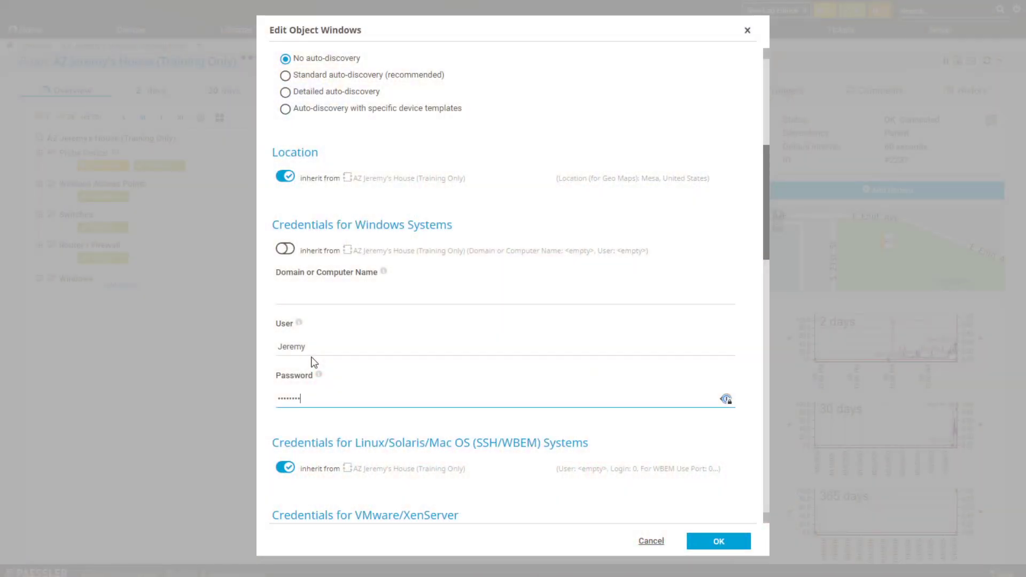
scroll(313, 362, down, 3)
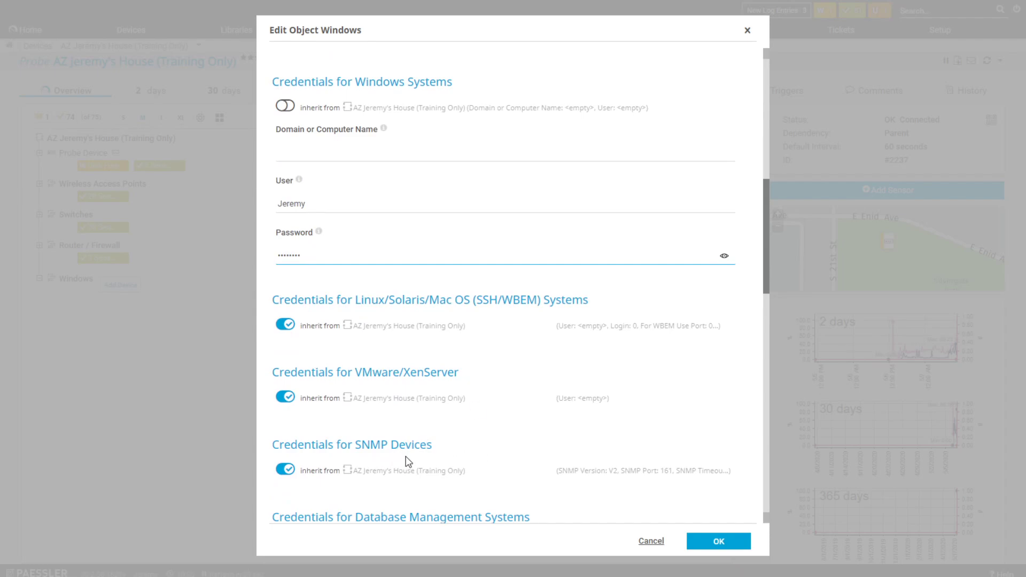
scroll(666, 490, down, 10)
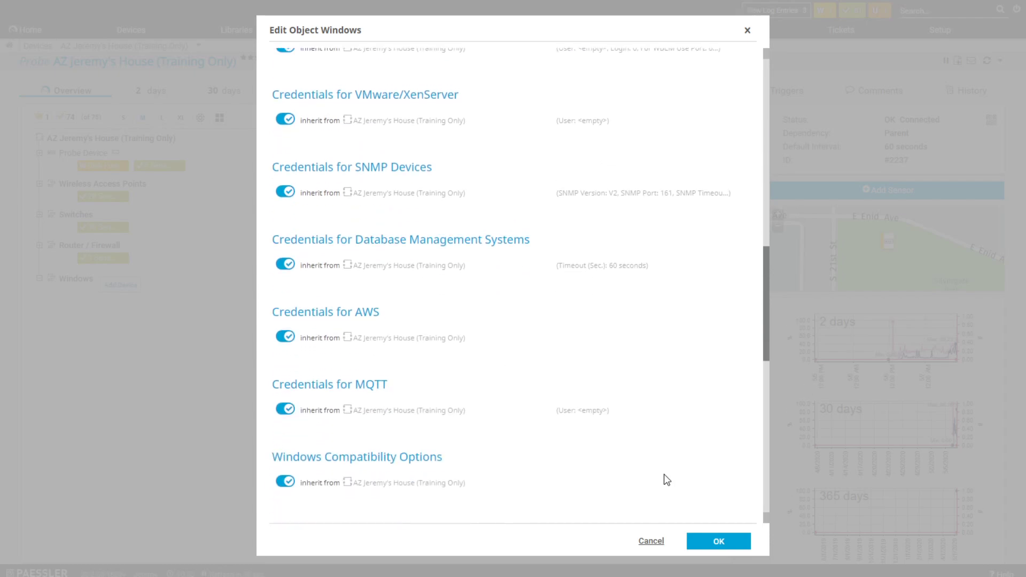
scroll(667, 478, down, 1)
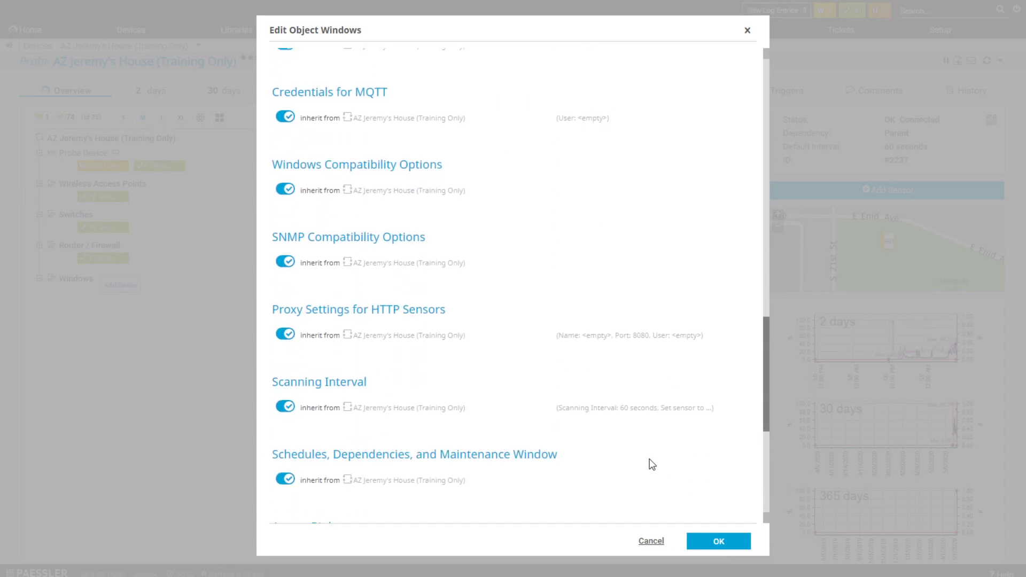
scroll(426, 234, down, 3)
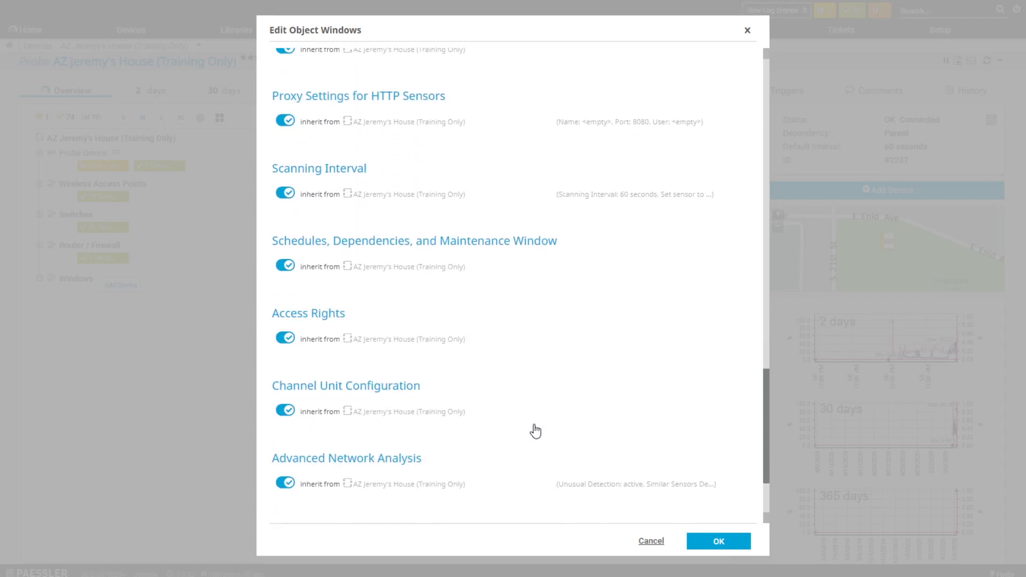
click(723, 541)
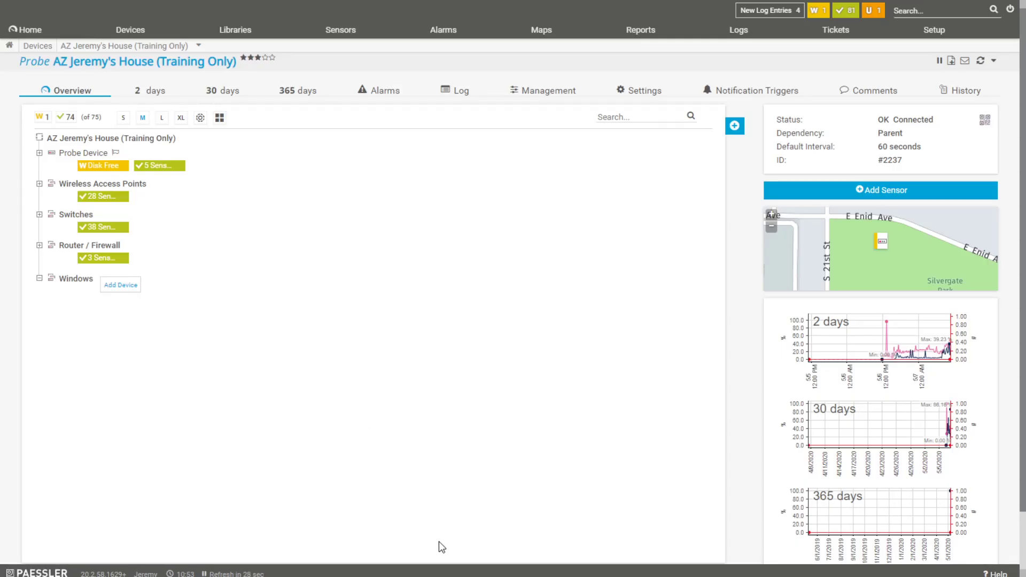
Switch back to the Remote Desktop session on 192.168.1.157, close Settings and open the Services console.
key(alt+Tab)
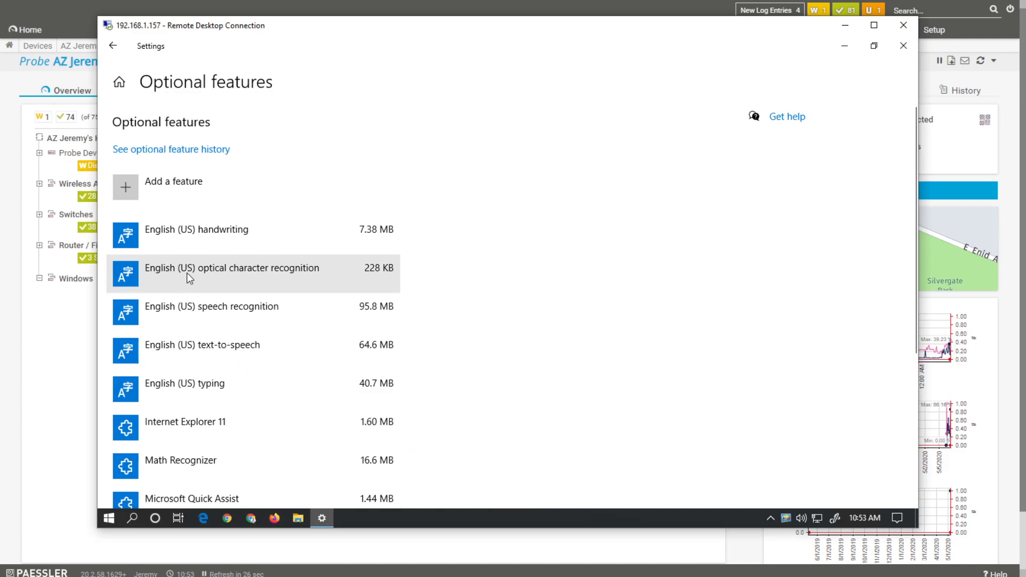
click(898, 47)
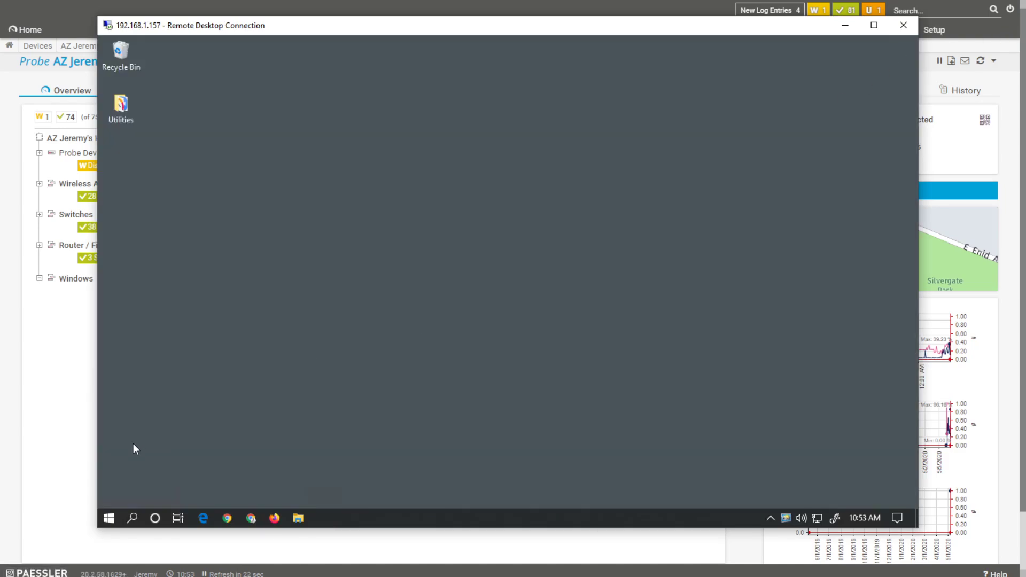
click(109, 518)
text(s)
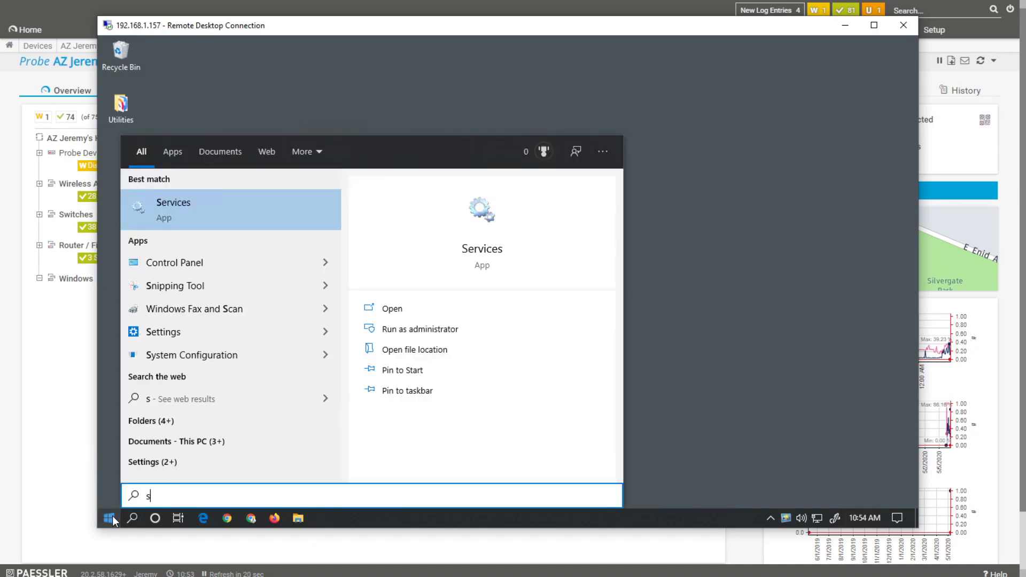
key(Return)
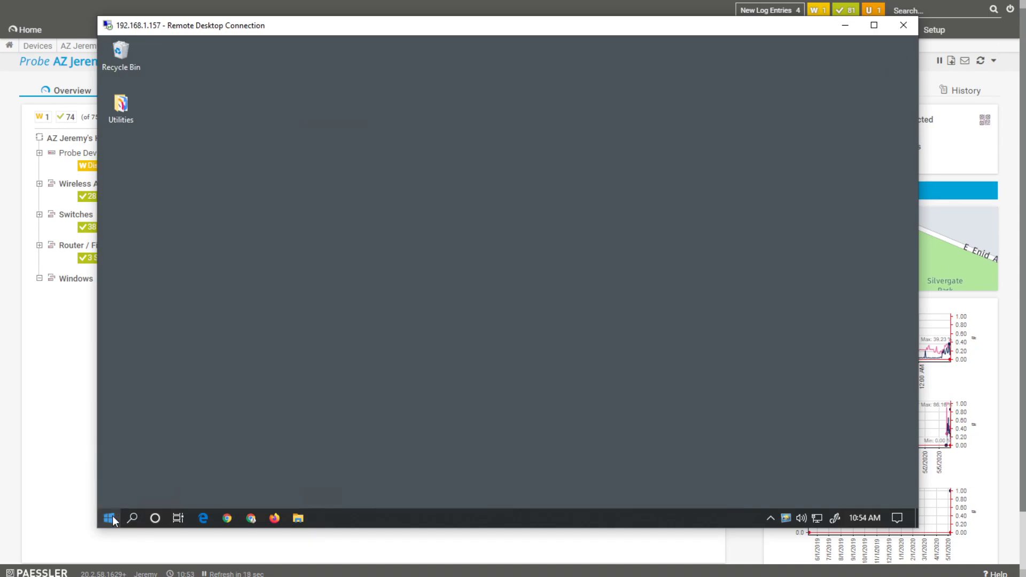
Find SNMP Service in the services list and open its properties.
click(416, 334)
scroll(416, 334, down, 20)
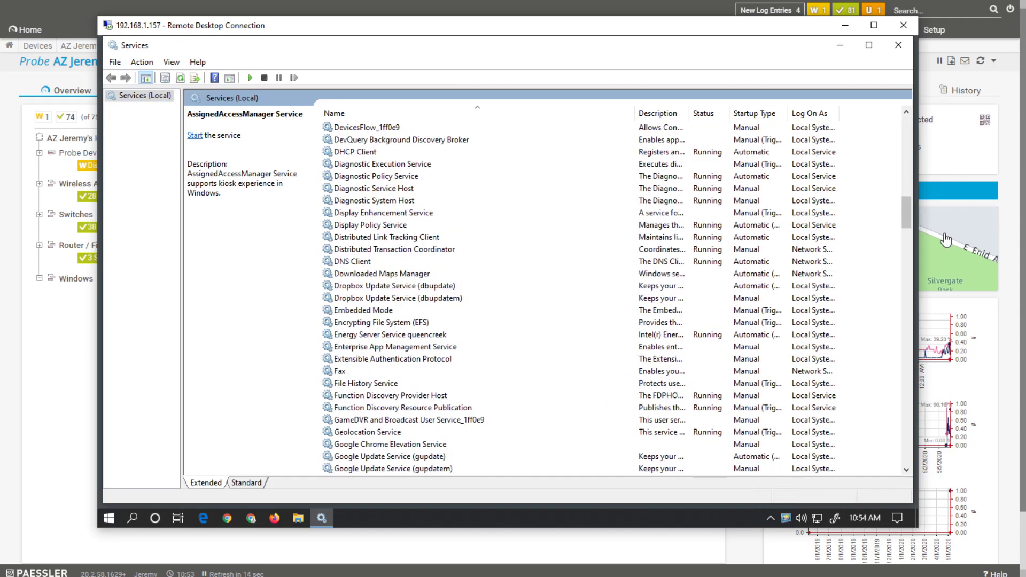
drag(902, 207, 893, 351)
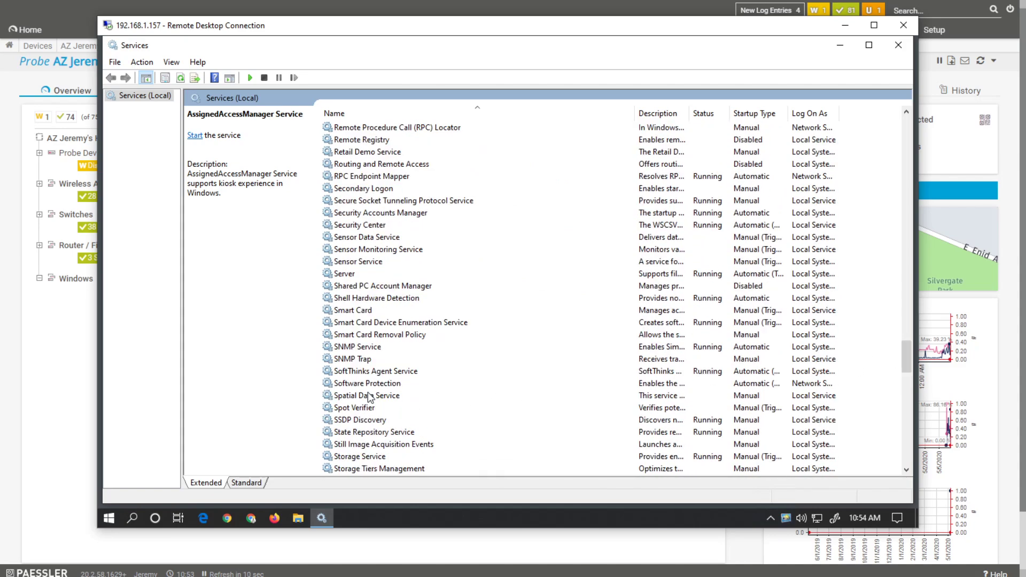
click(374, 359)
click(370, 351)
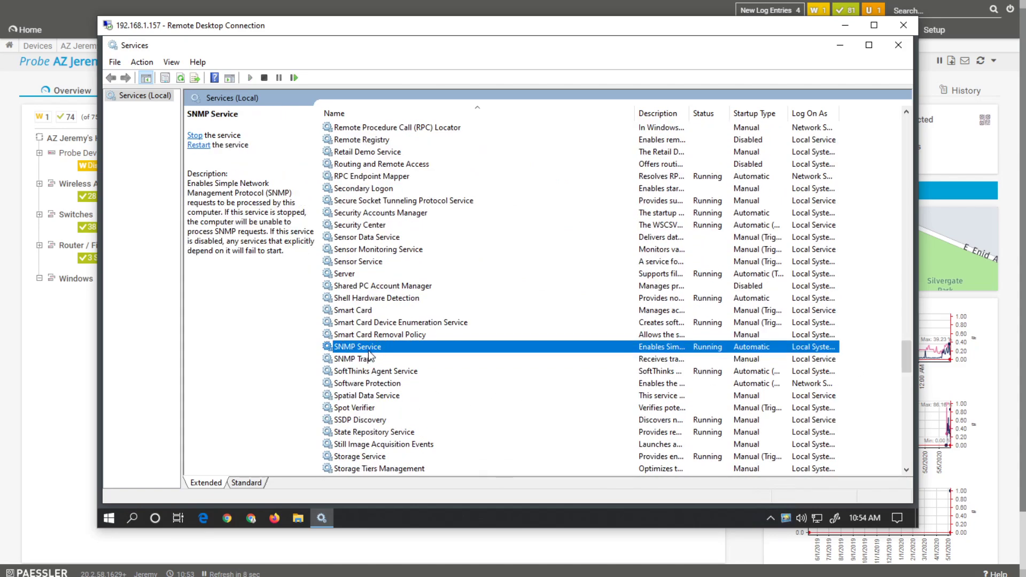
double_click(368, 352)
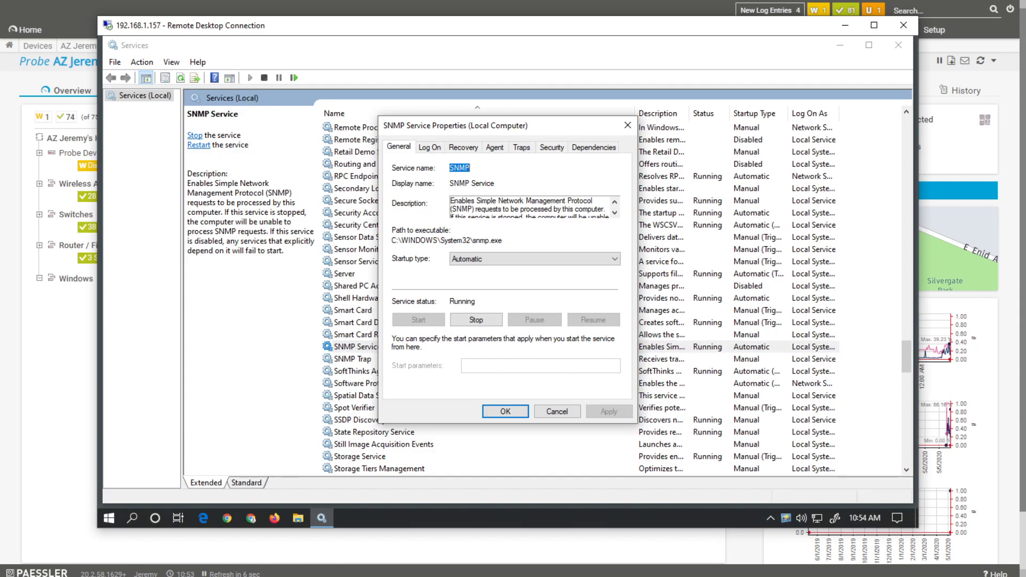
Configure SNMP Service security to accept packets from any host and add the SNMP community string with READ ONLY rights, saving the changes.
click(543, 152)
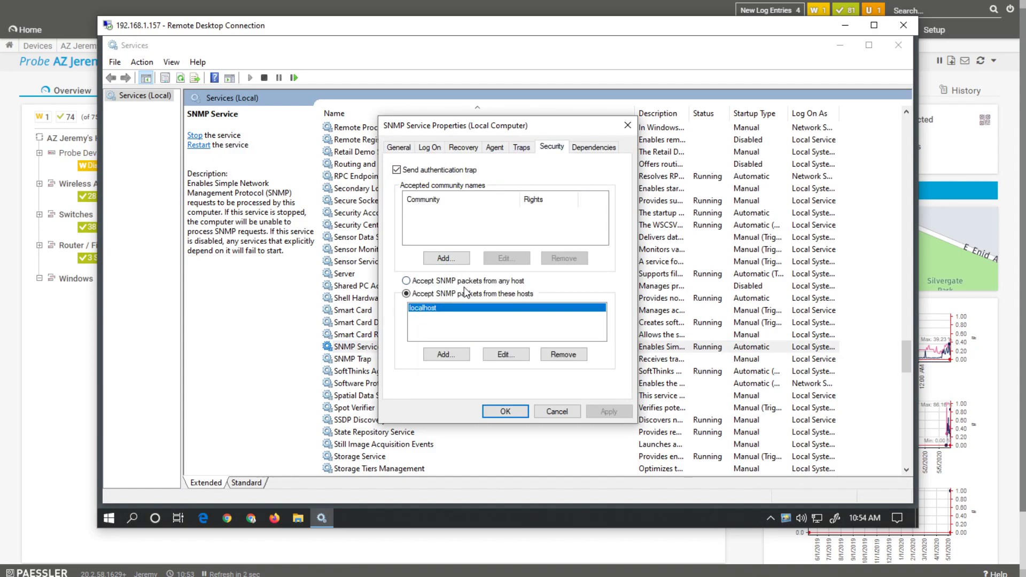
click(406, 281)
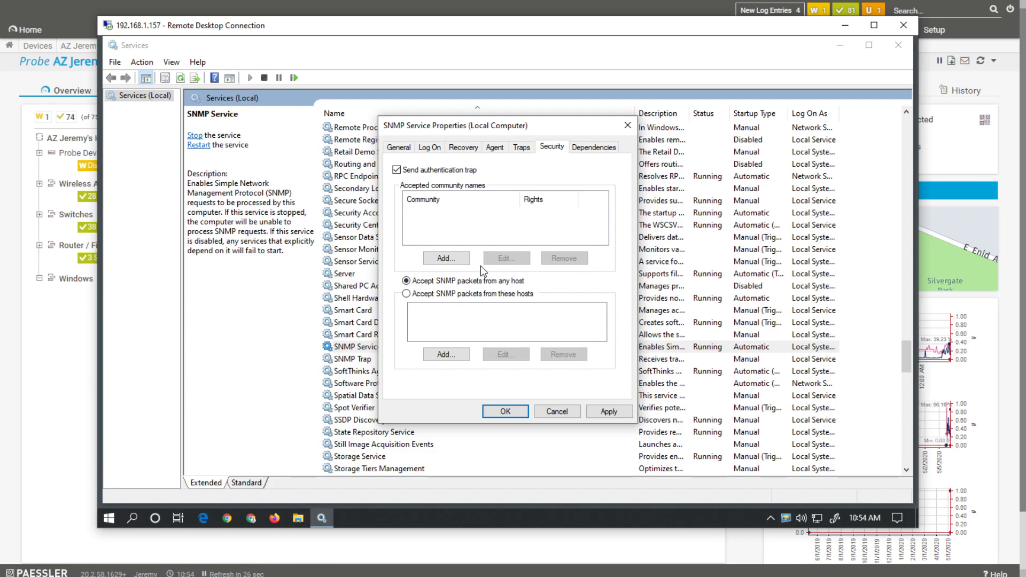
click(452, 259)
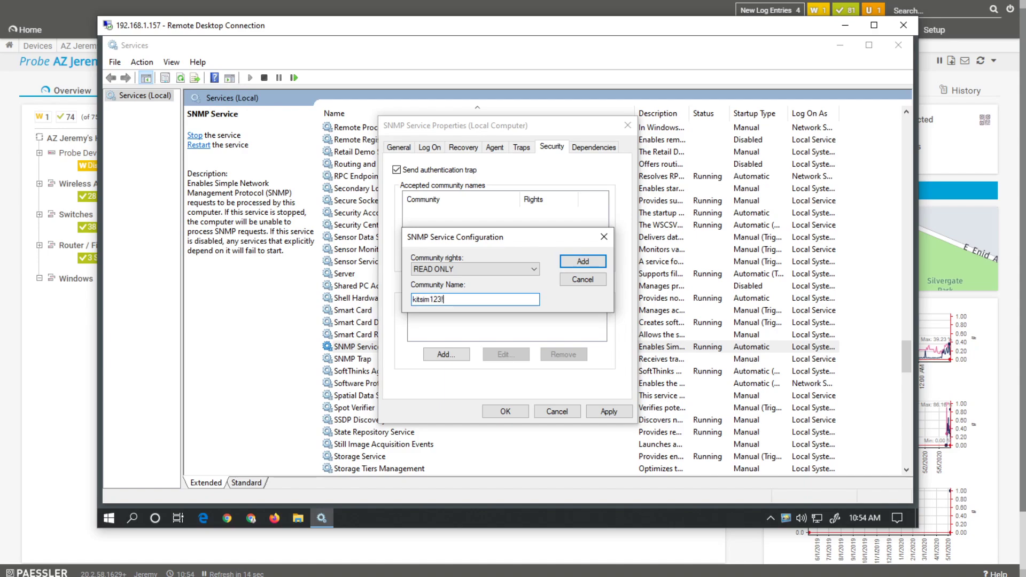
click(582, 262)
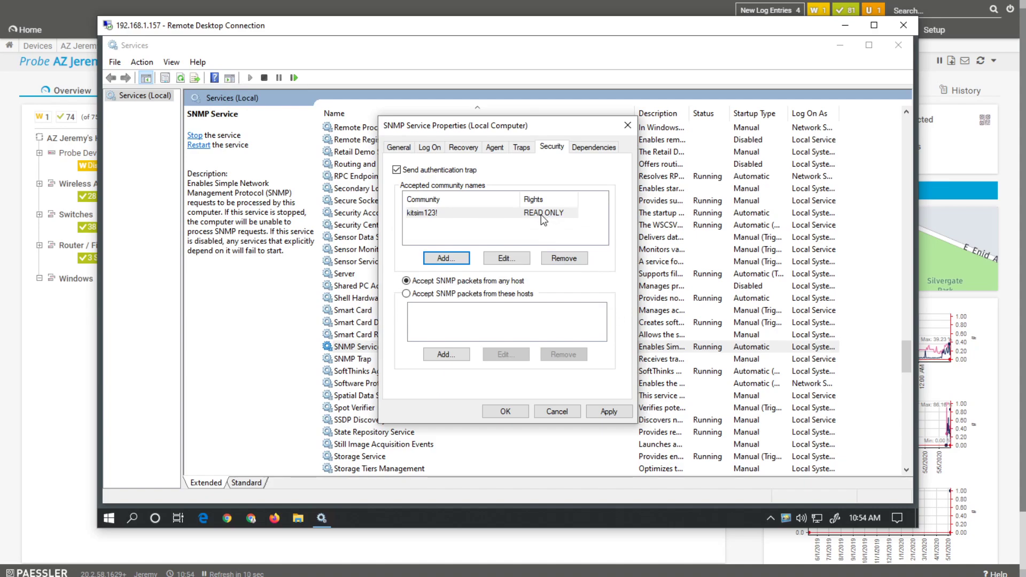
click(597, 413)
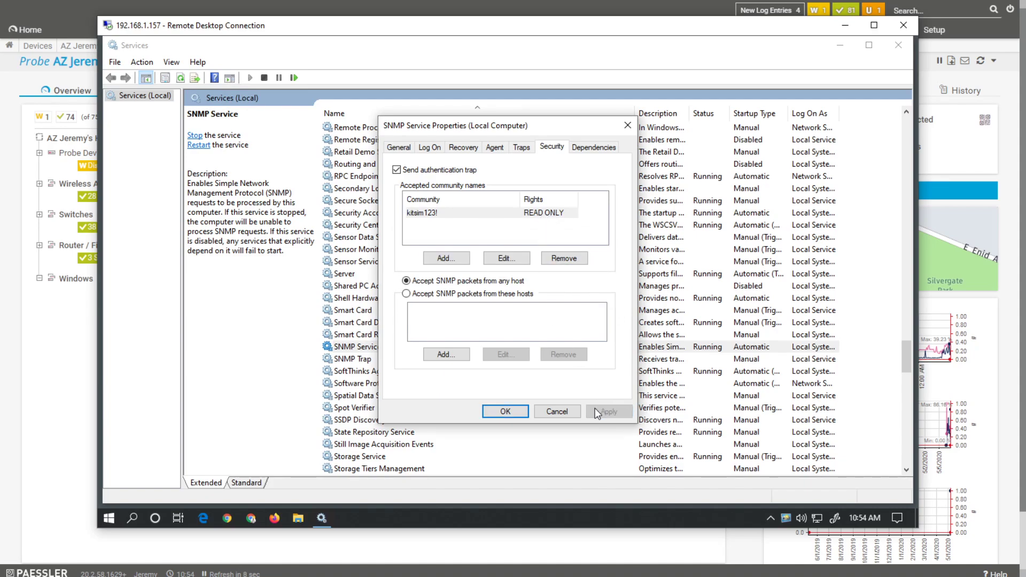
click(500, 415)
scroll(463, 342, down, 4)
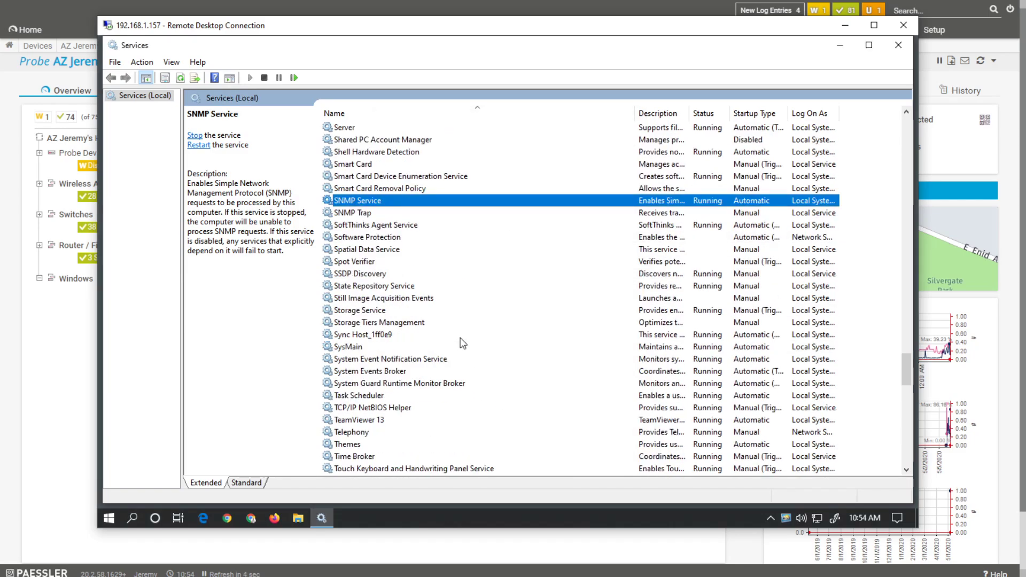
Find Windows Management Instrumentation in the services list and check its status and startup type in its properties.
key(w)
scroll(418, 229, down, 2)
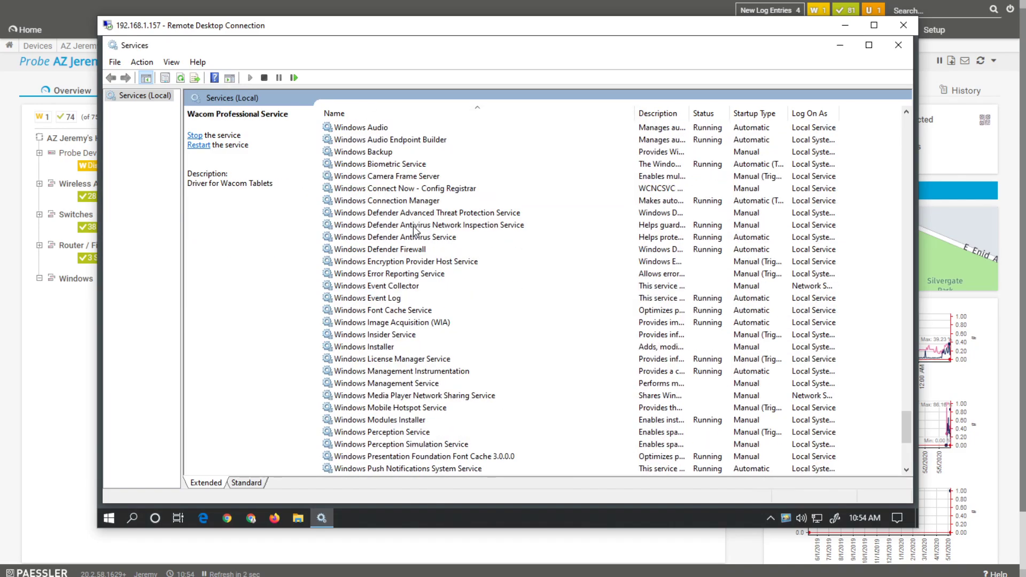
scroll(416, 254, down, 2)
click(451, 299)
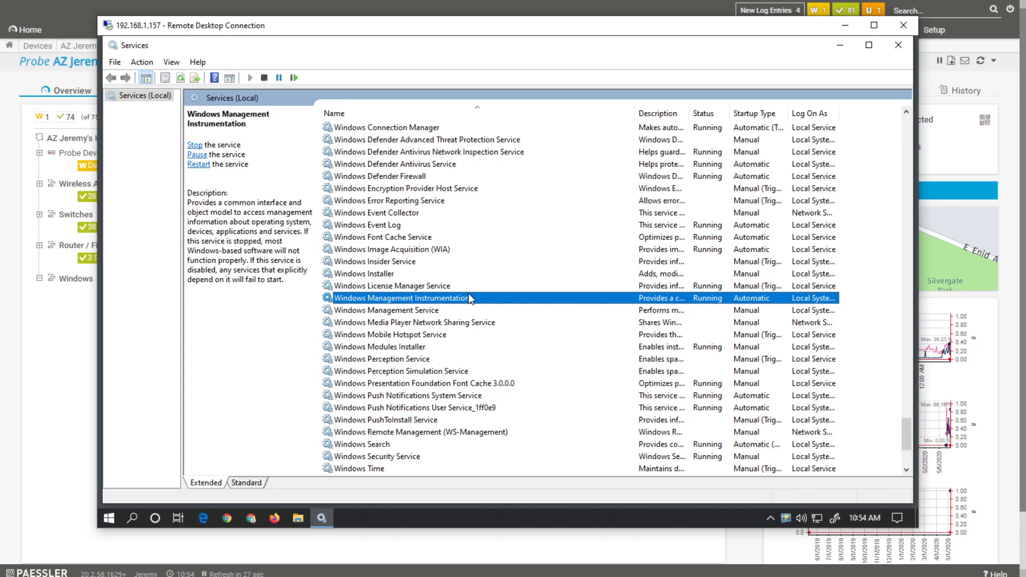
double_click(707, 297)
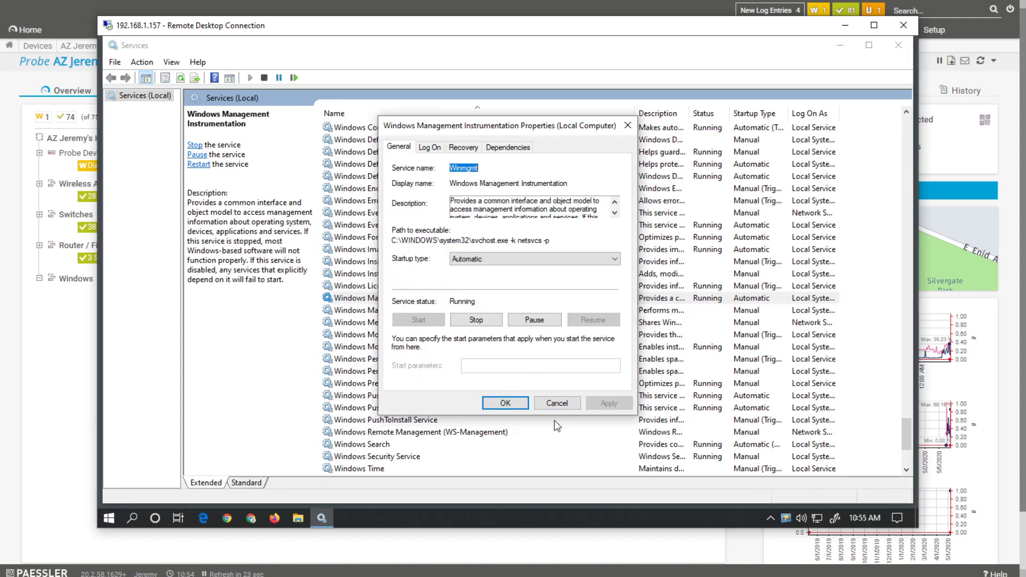
click(555, 403)
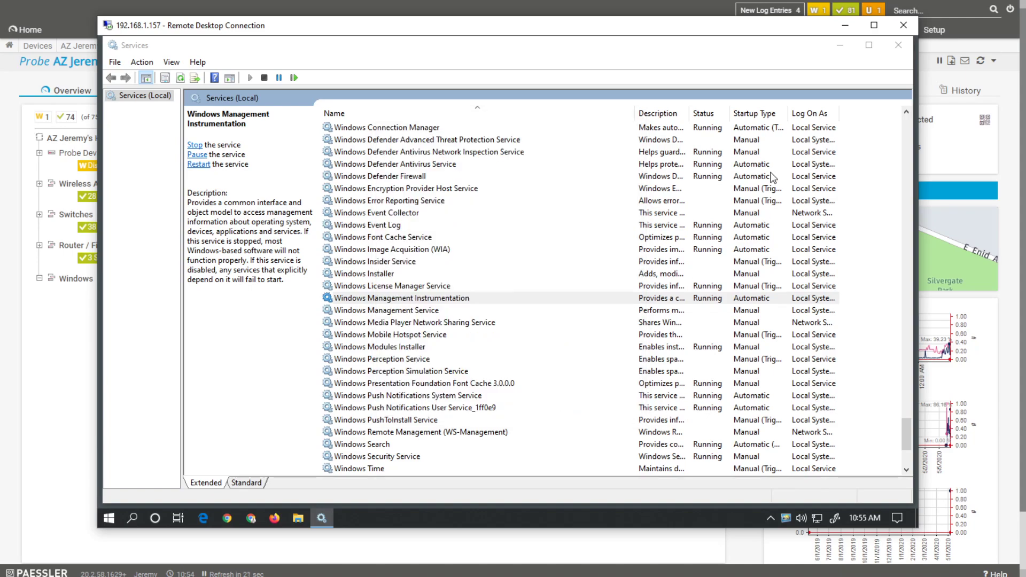
Switch from the Remote Desktop session back to PRTG and add the device Alien-Monitor with IPv4 address 192.168.1.157 to the Windows group.
click(840, 45)
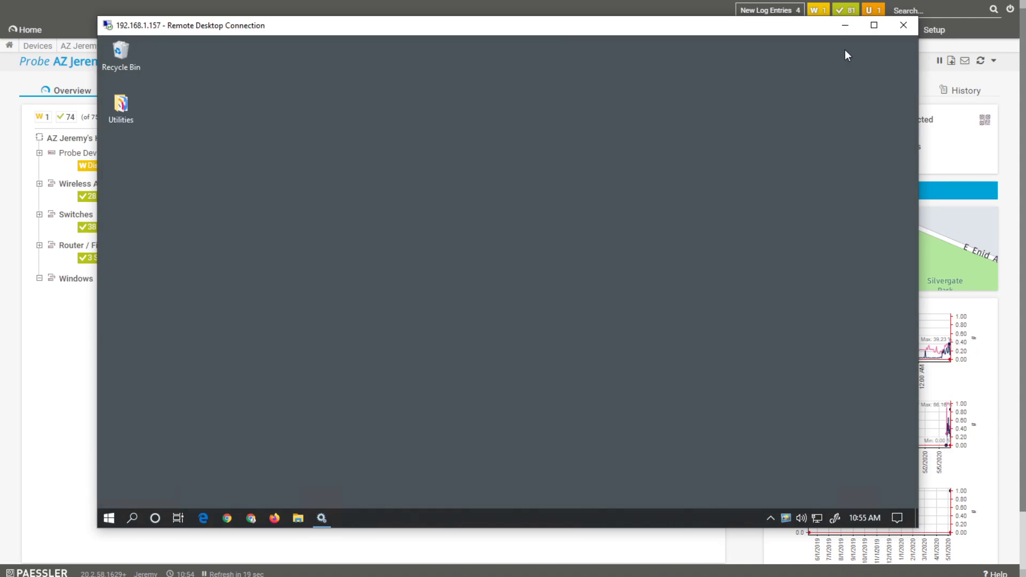
click(845, 25)
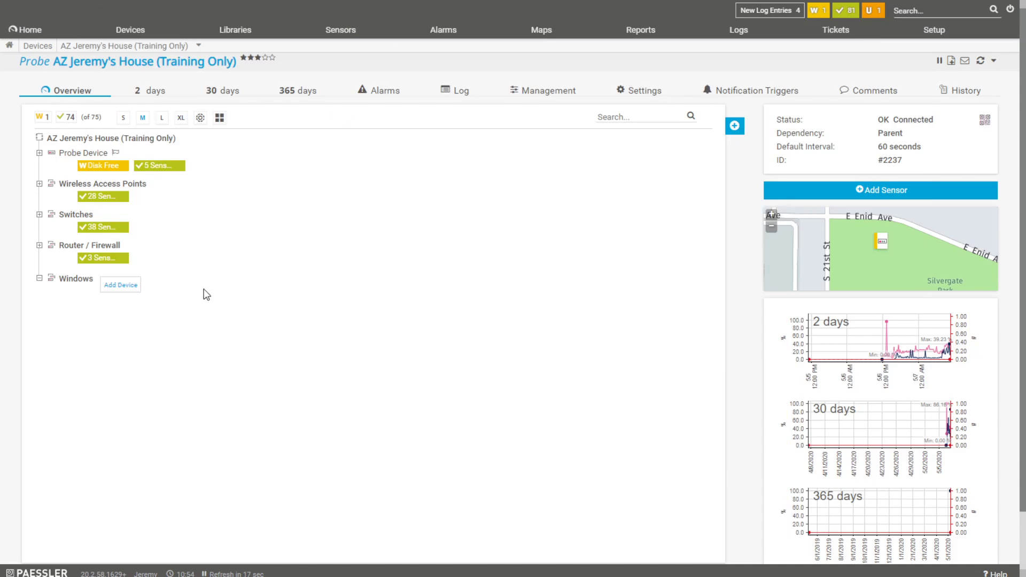
click(111, 285)
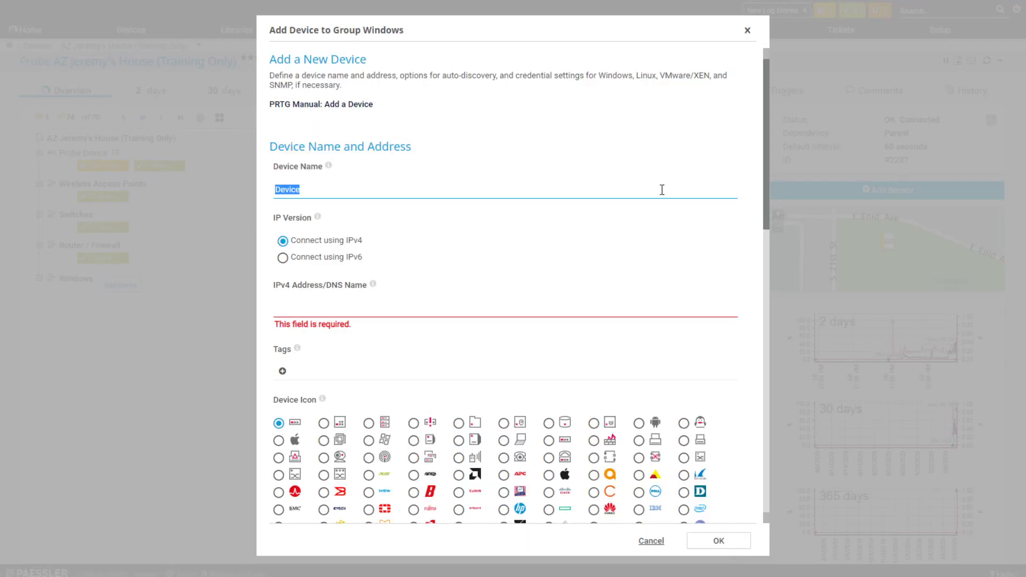
text(Alien-Monitor)
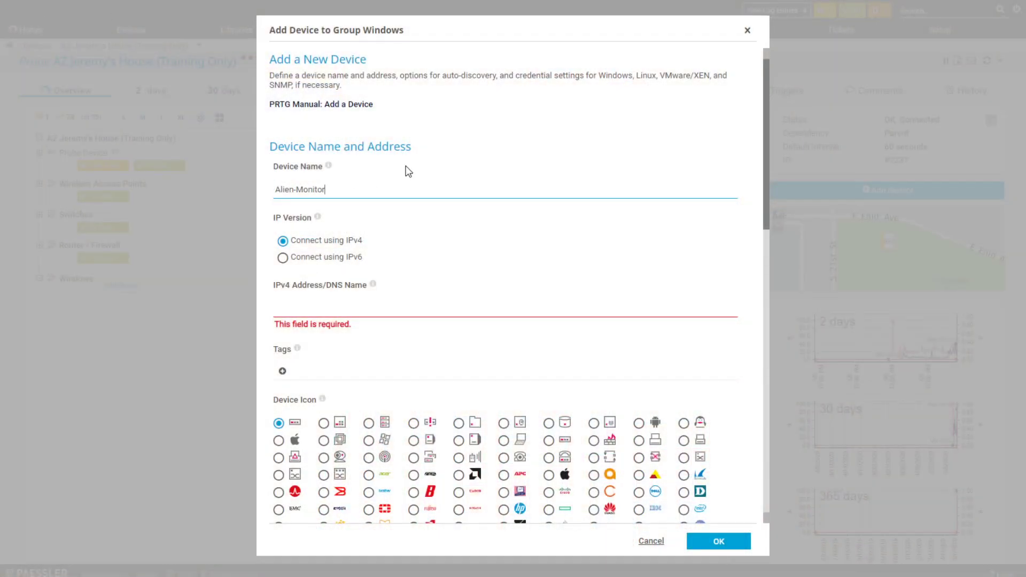
click(400, 301)
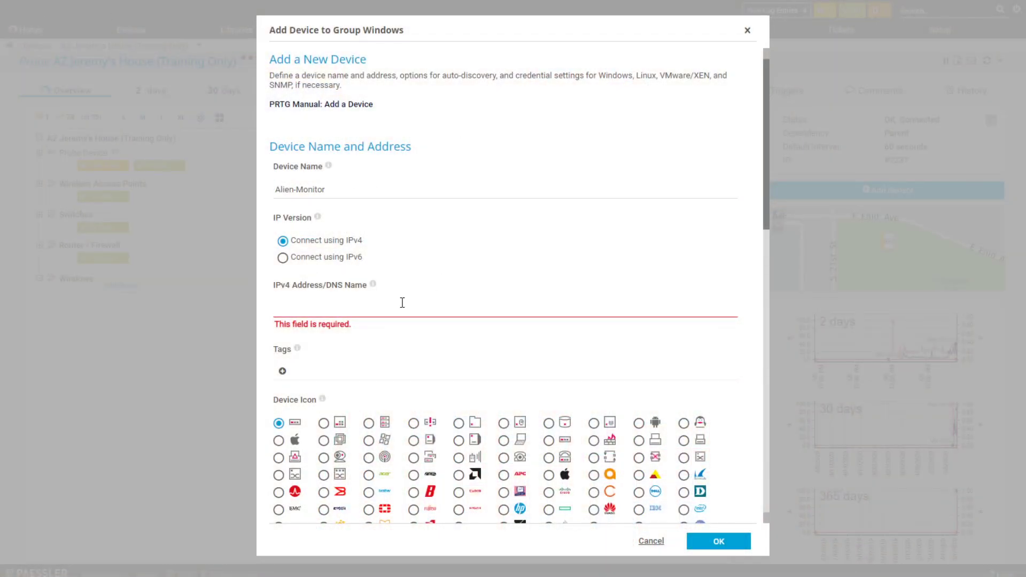
text(192.168.1.157)
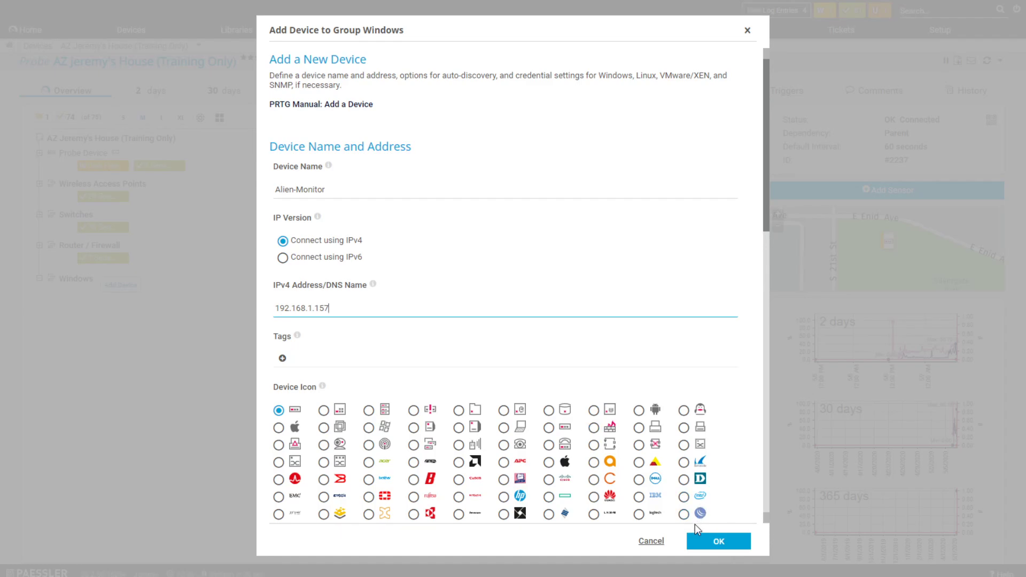
click(700, 543)
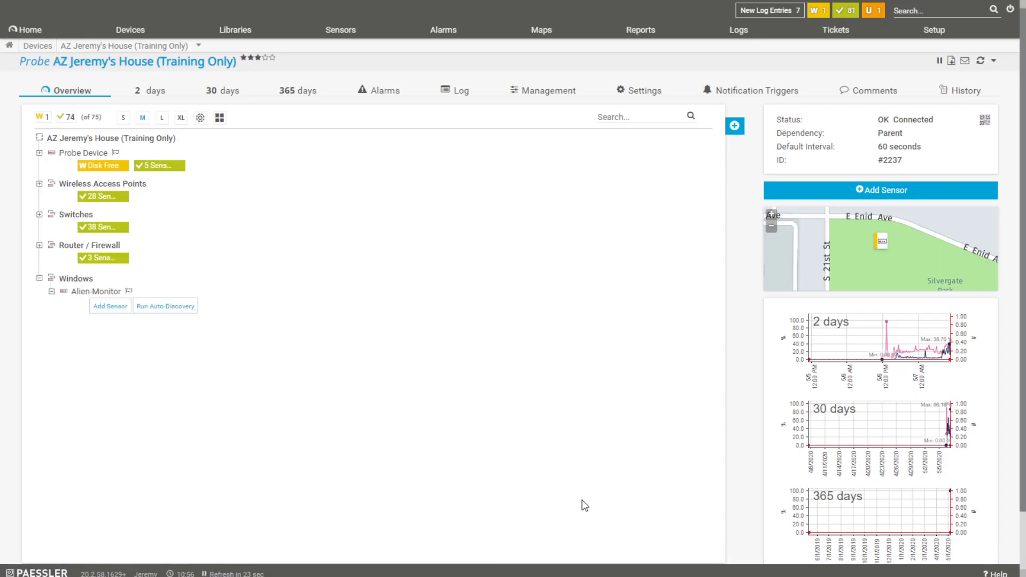
Run auto-discovery on the Alien-Monitor device and open its device page to review the sensors it creates.
click(163, 306)
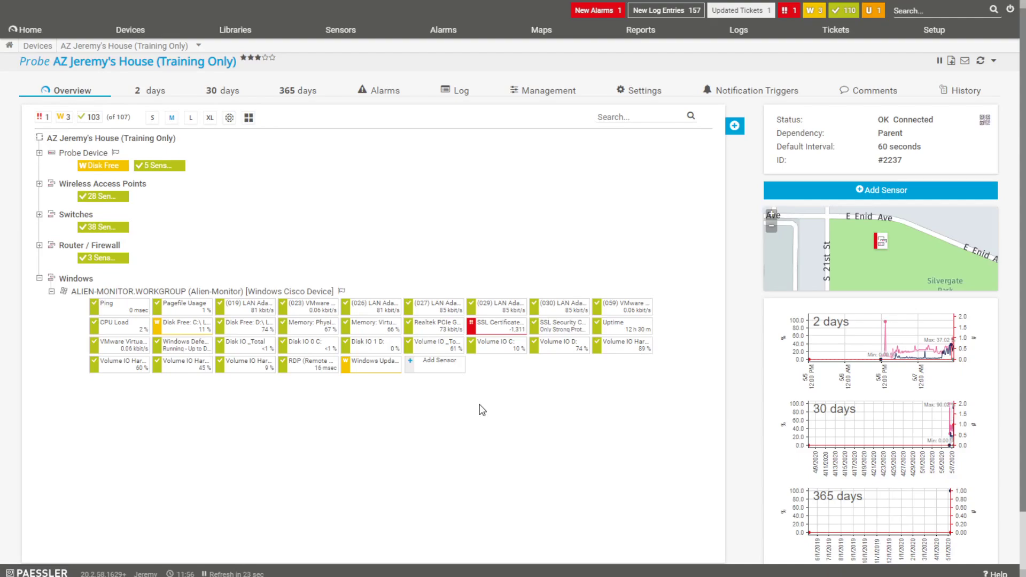
click(167, 292)
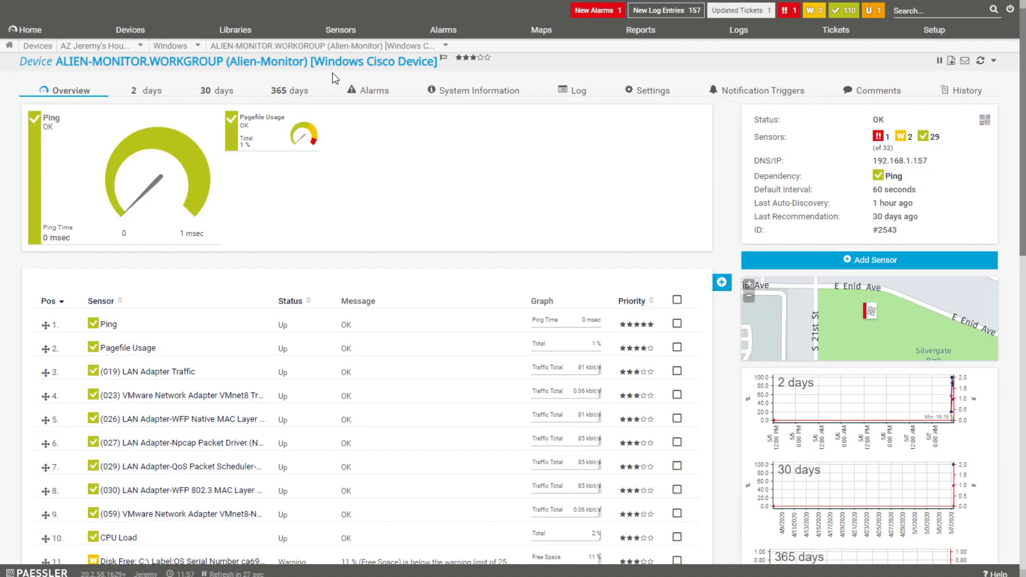
drag(398, 68, 364, 63)
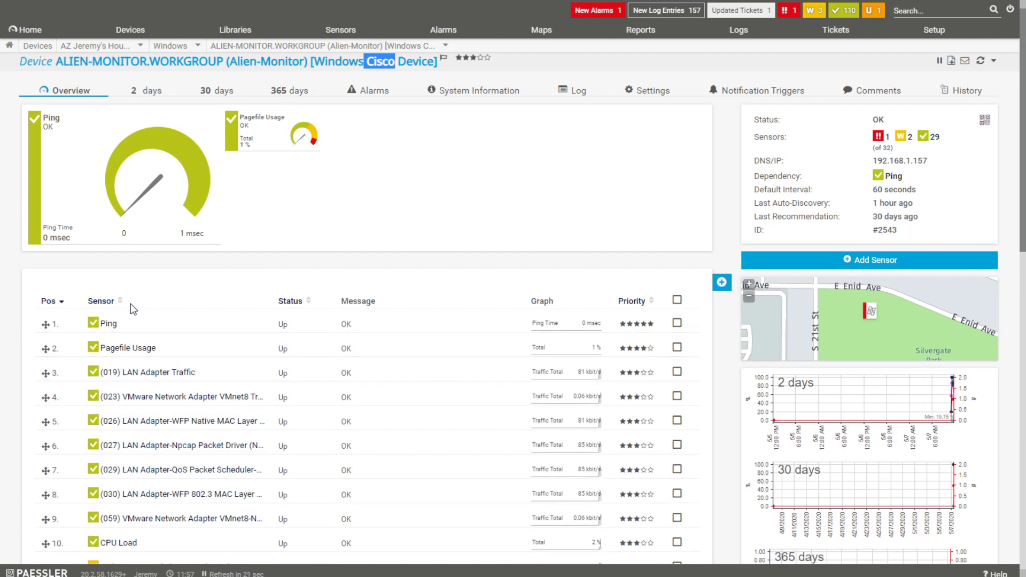
scroll(131, 303, down, 3)
scroll(131, 310, down, 4)
scroll(144, 321, up, 7)
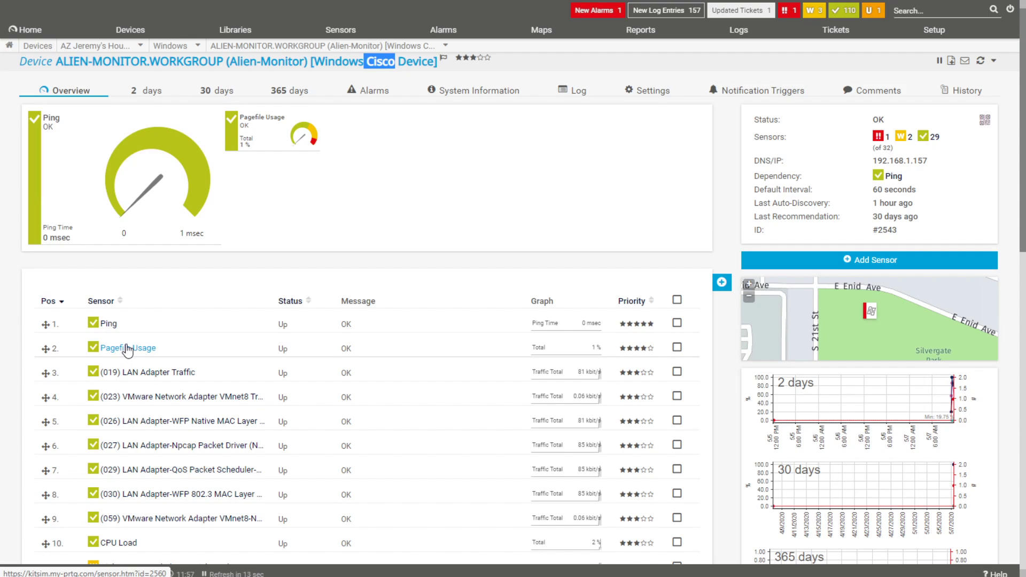
scroll(129, 363, down, 3)
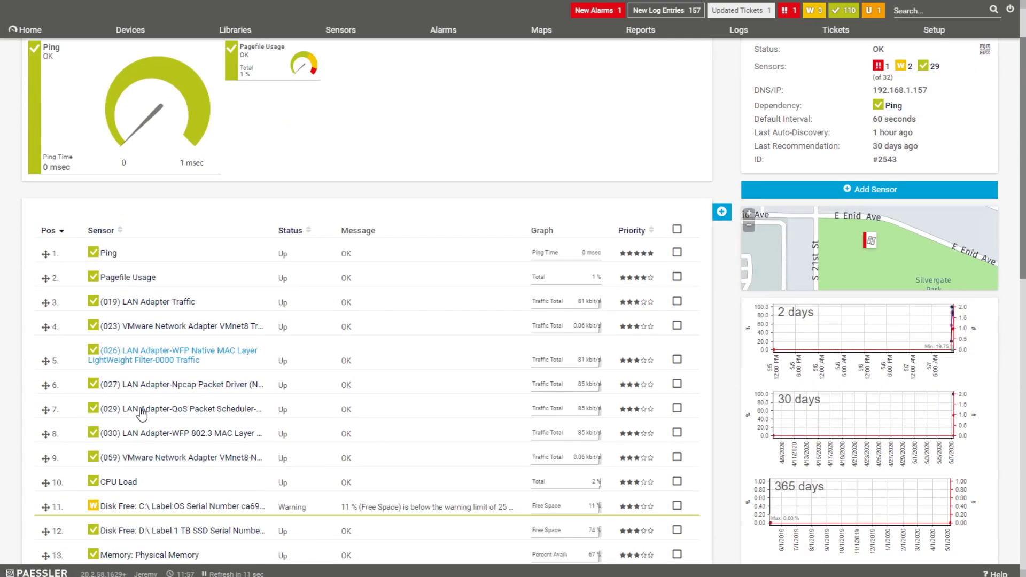
scroll(137, 374, up, 3)
Check the sensor type of the Pagefile Usage sensor and return to the device page.
click(140, 344)
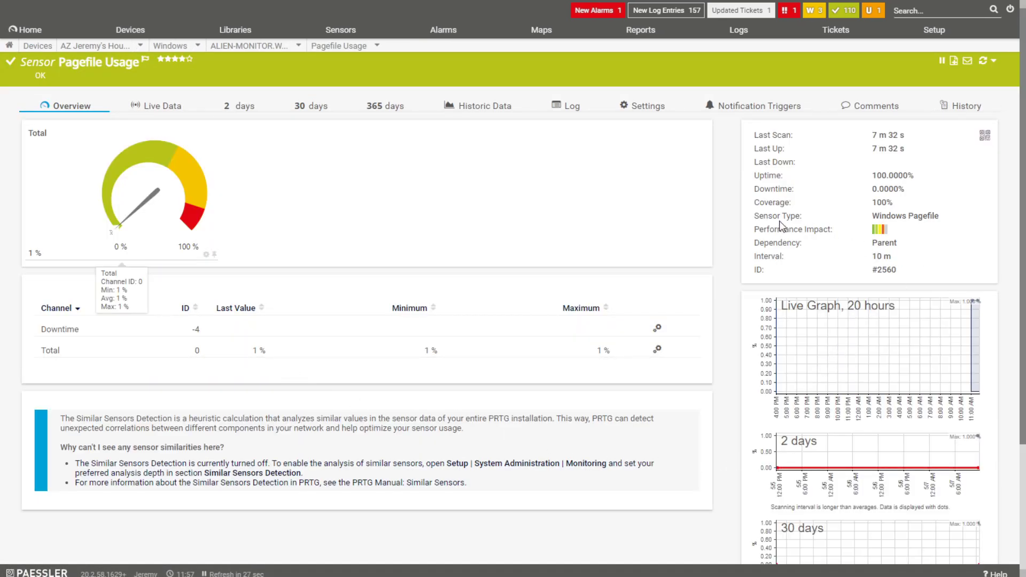
drag(939, 214, 868, 217)
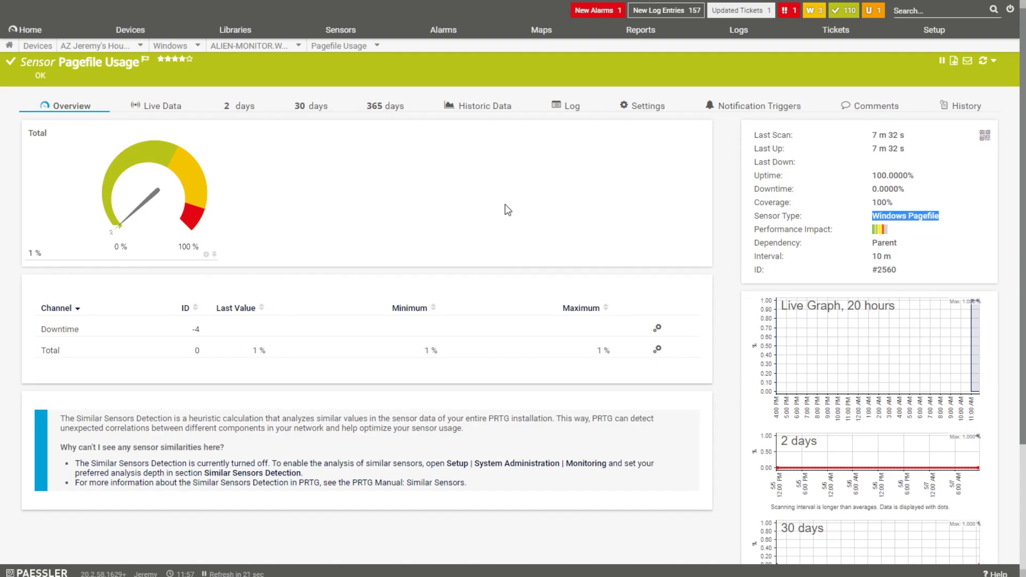
key(alt+Left)
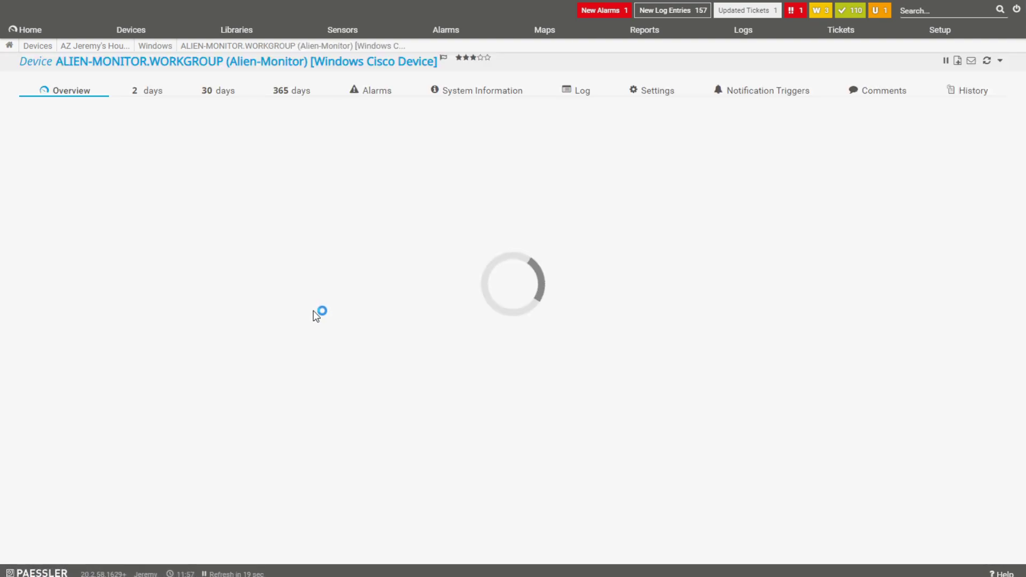
Find the CPU Load sensor in the device's sensor list, open it and check its sensor type.
scroll(213, 325, down, 5)
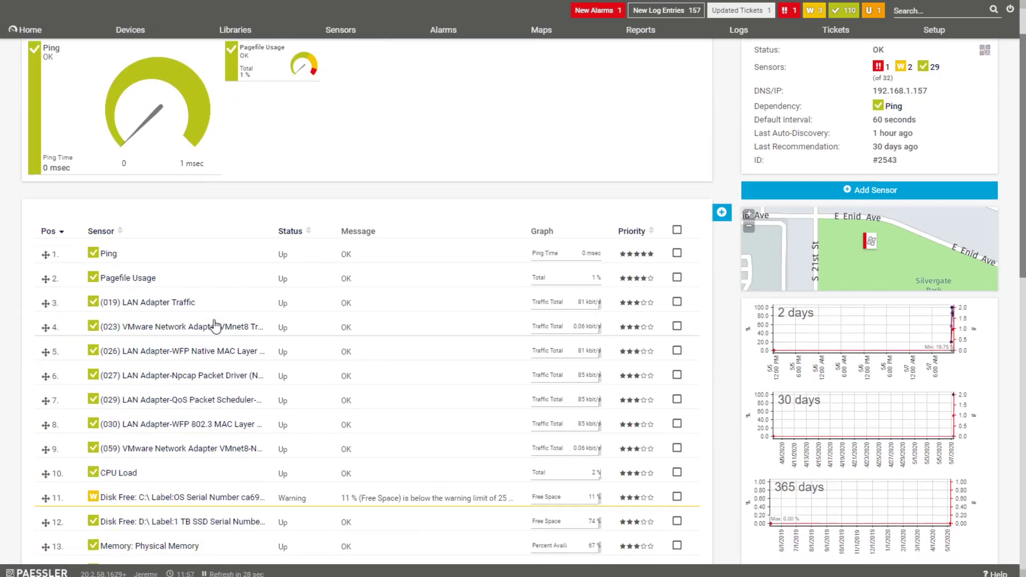
scroll(216, 326, down, 1)
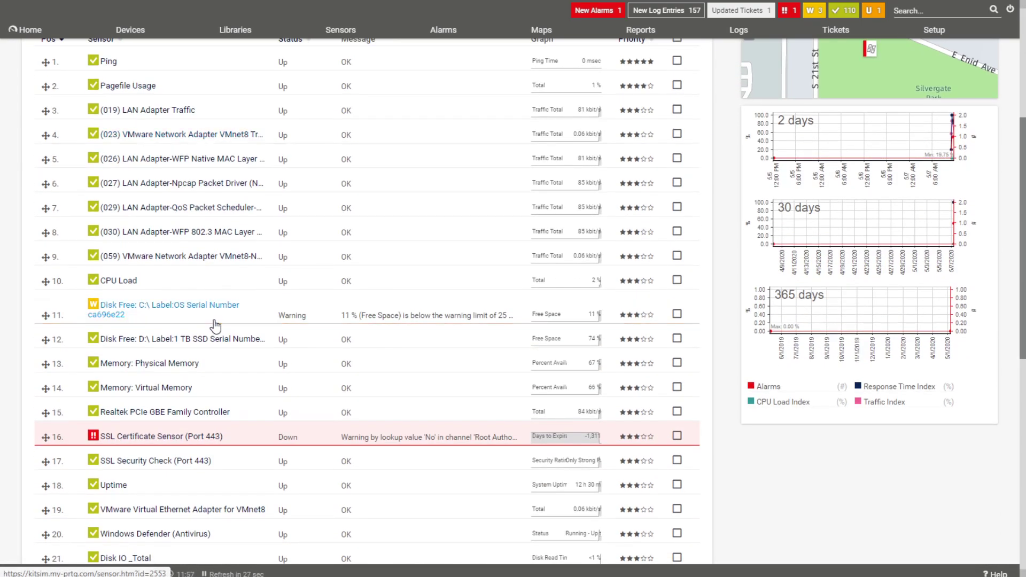
click(127, 281)
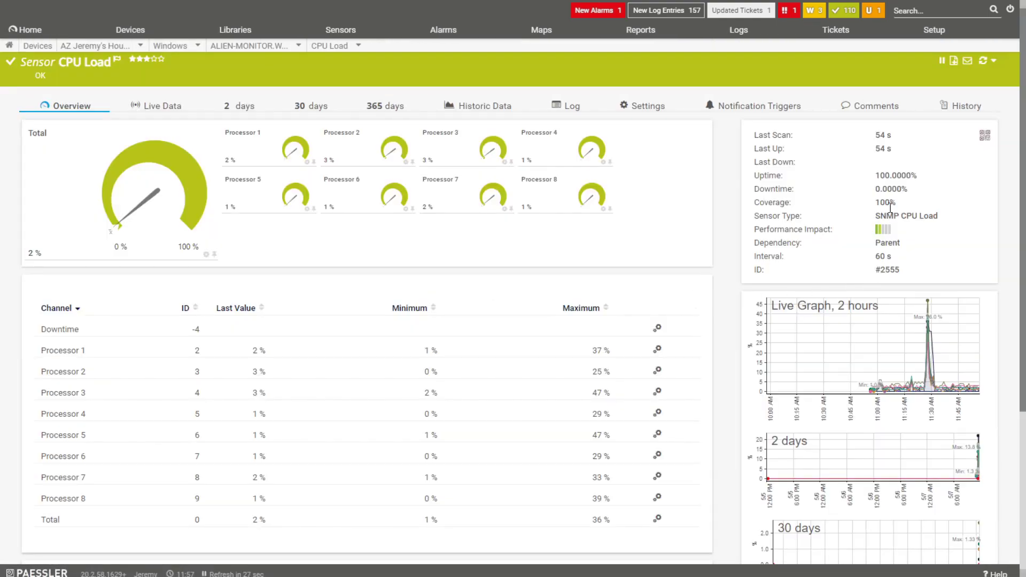
double_click(890, 215)
click(903, 220)
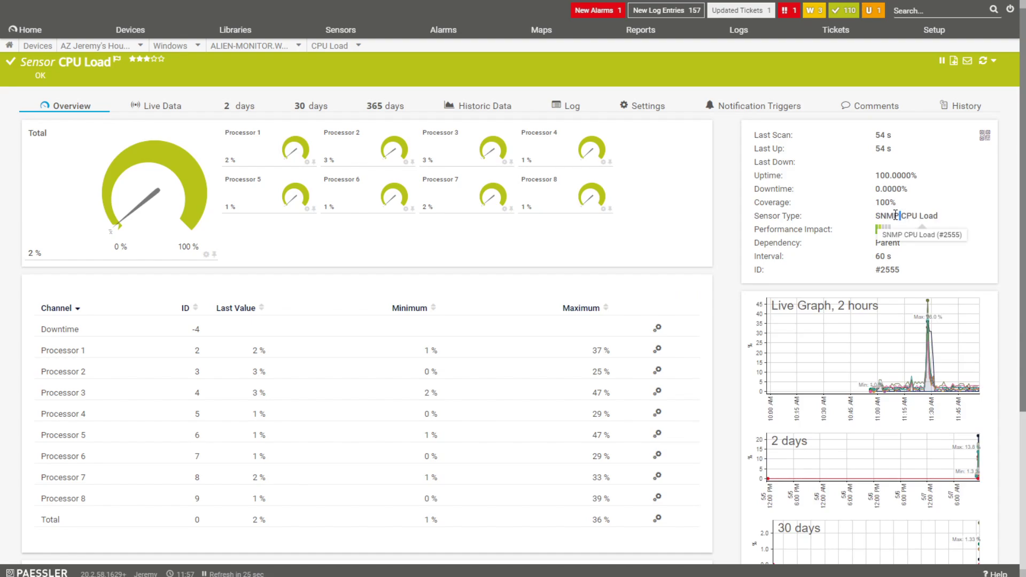
drag(895, 215, 872, 219)
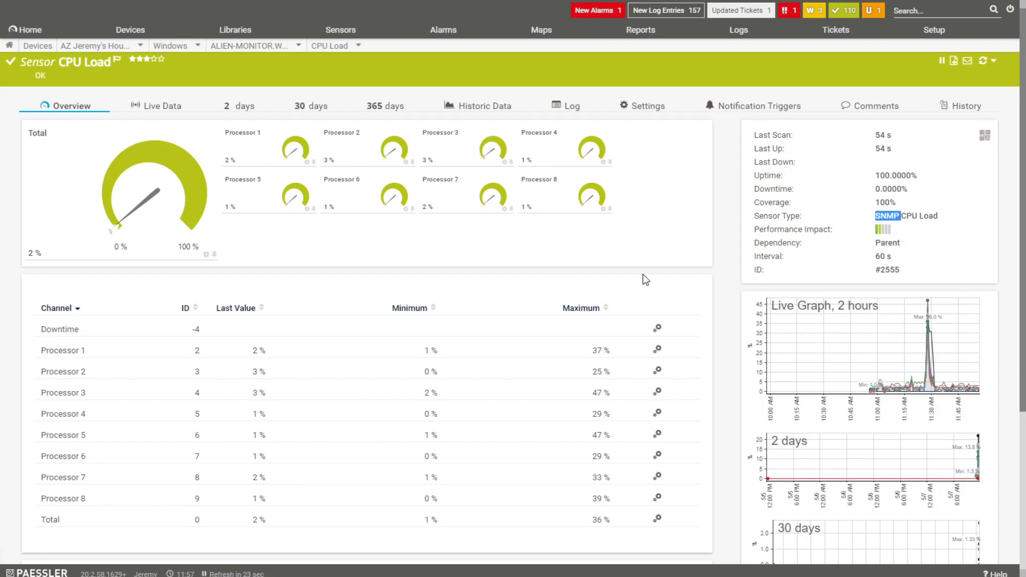
Return to the Alien-Monitor device, start adding a sensor and browse the sensor types matching "wmi".
click(268, 46)
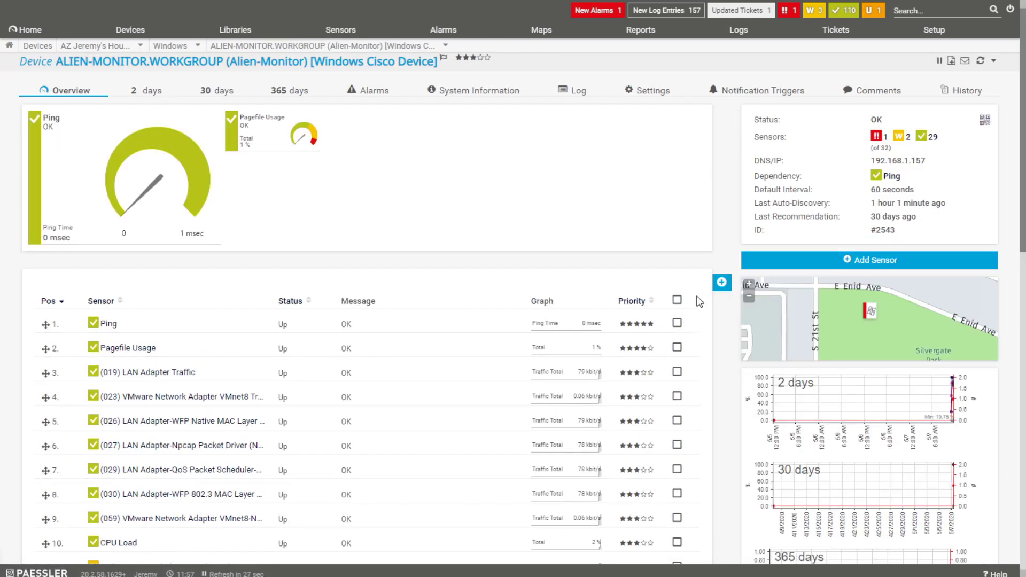
click(720, 280)
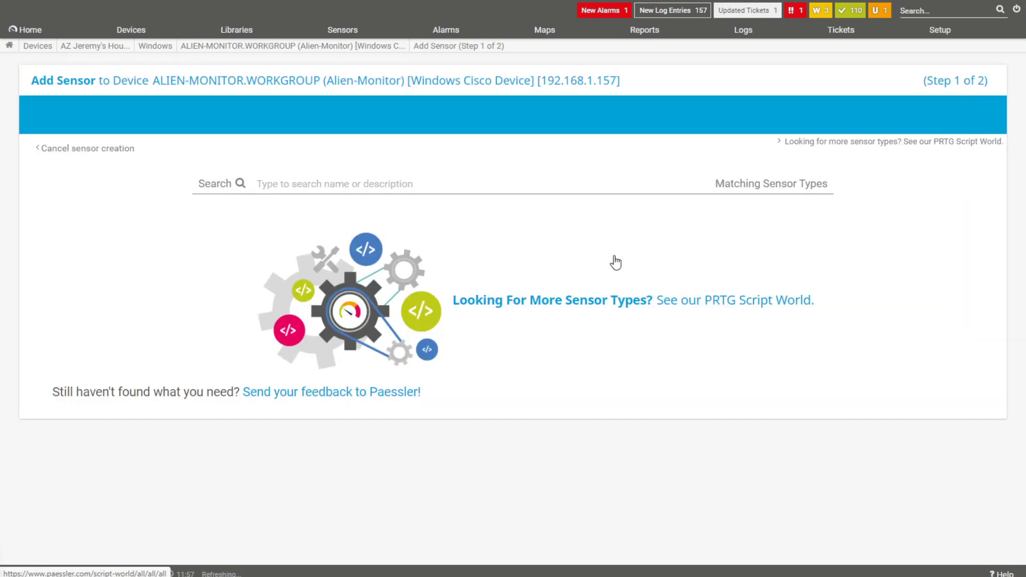
click(315, 187)
text(wmi)
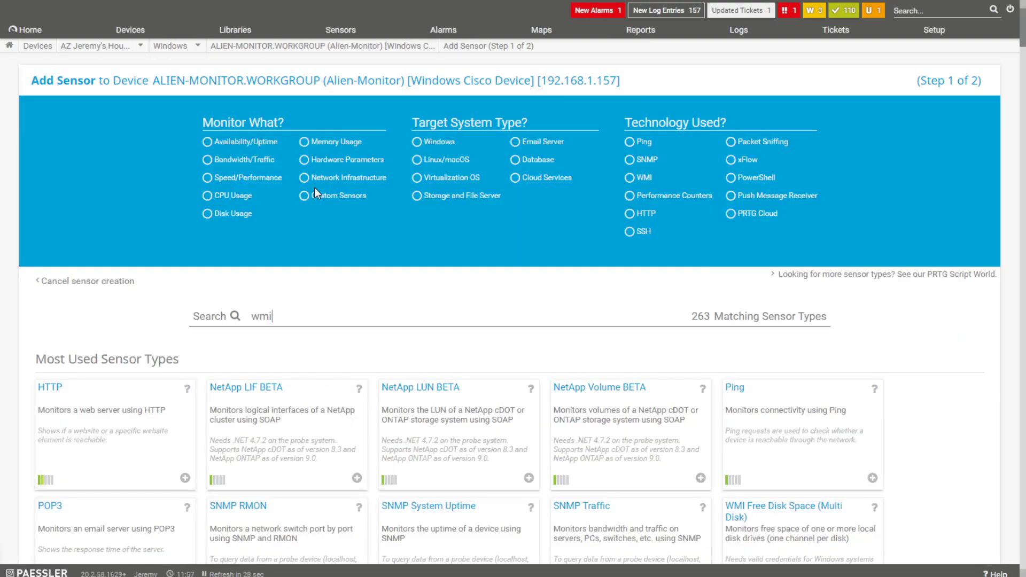
scroll(441, 341, down, 3)
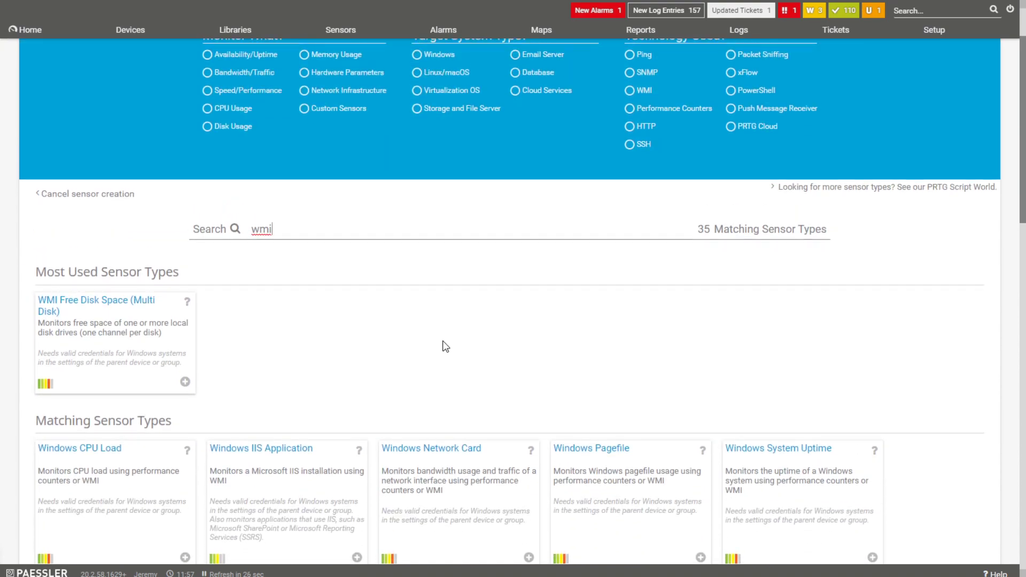
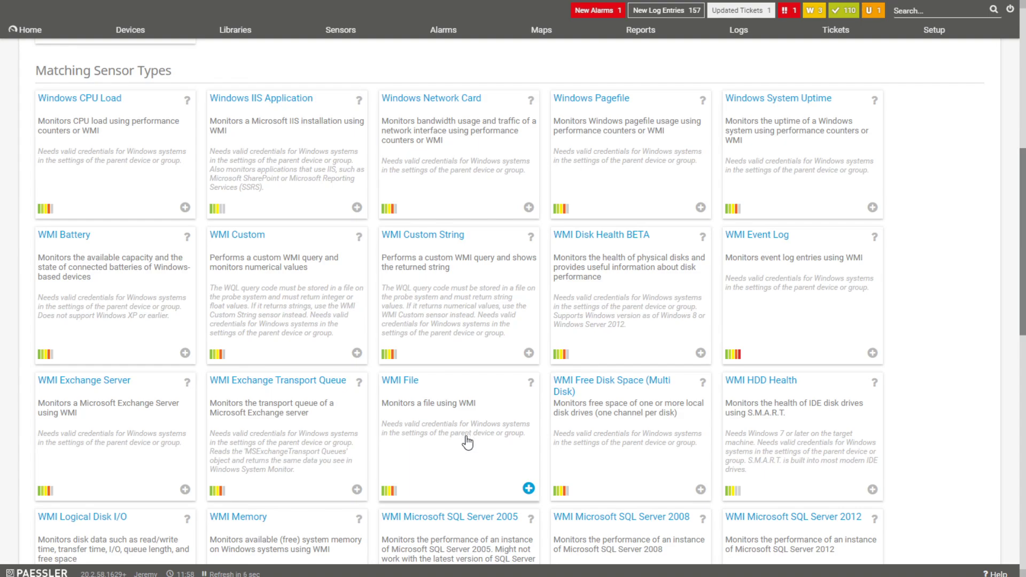
scroll(666, 419, down, 5)
scroll(671, 415, up, 6)
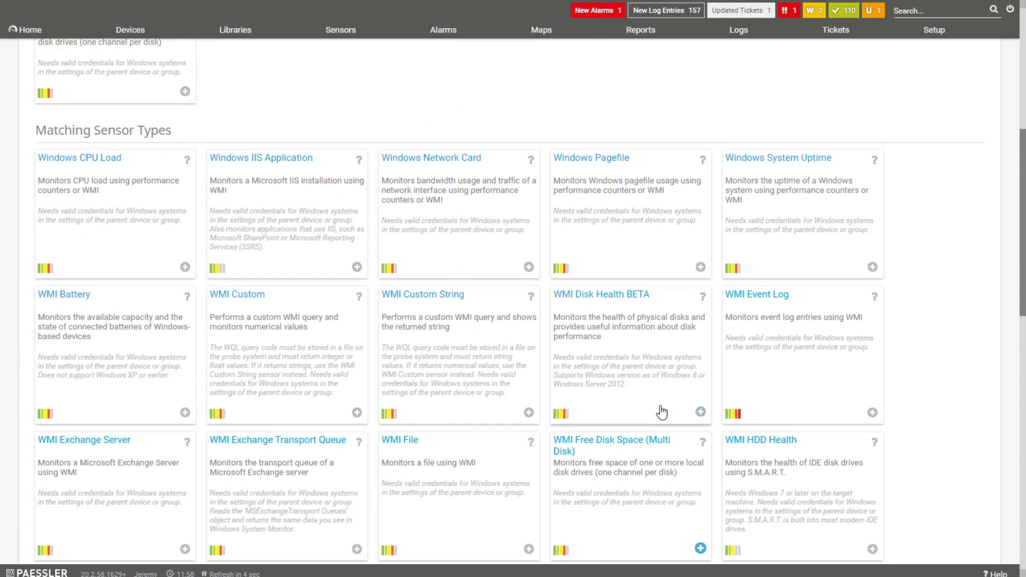
Narrow the sensor type search to "wmi service" and choose the WMI Service sensor.
scroll(413, 463, up, 7)
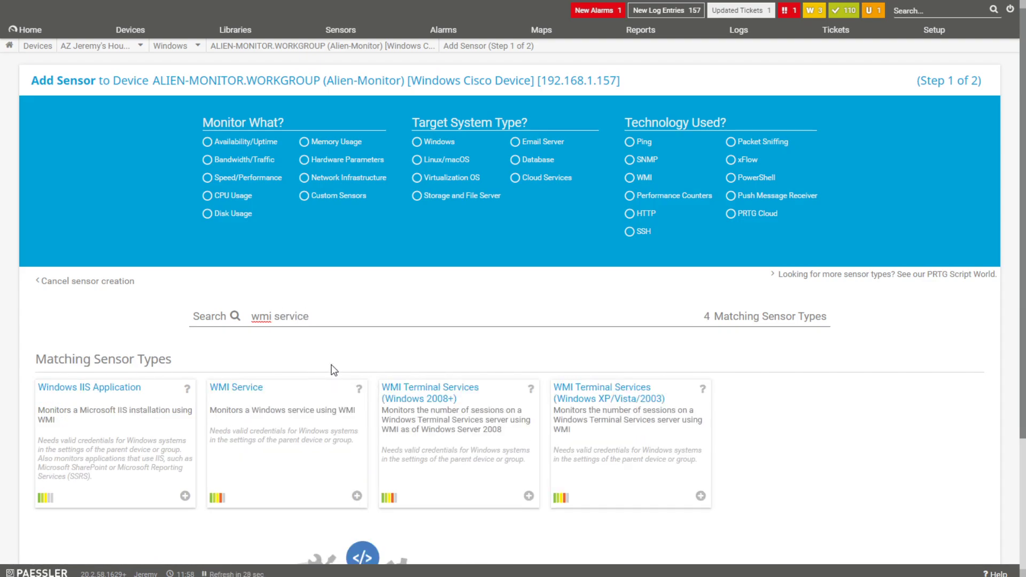
click(271, 431)
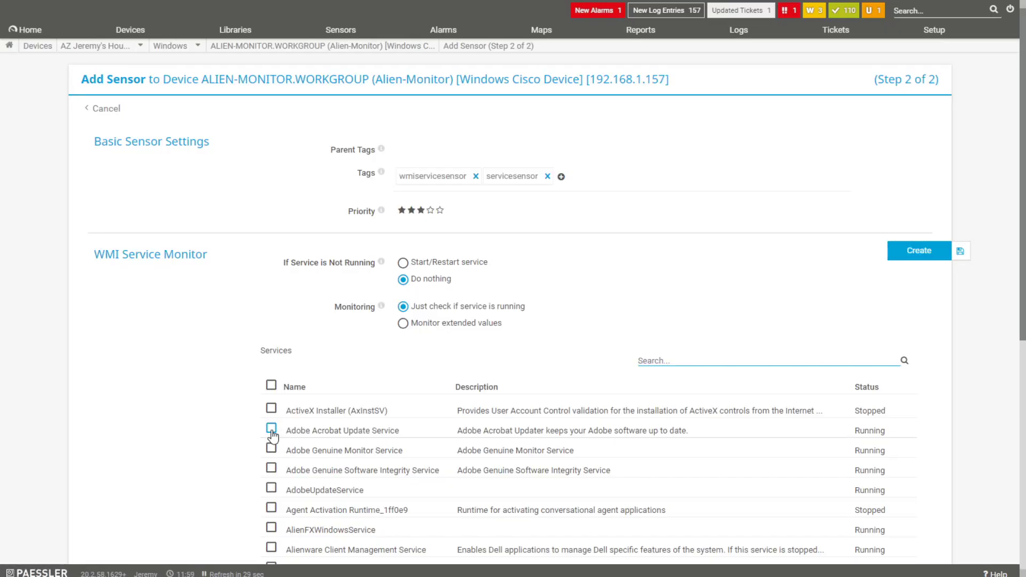
Select Alienware Client Management Service as the Windows service to monitor with the new sensor.
scroll(608, 372, down, 5)
scroll(307, 350, down, 4)
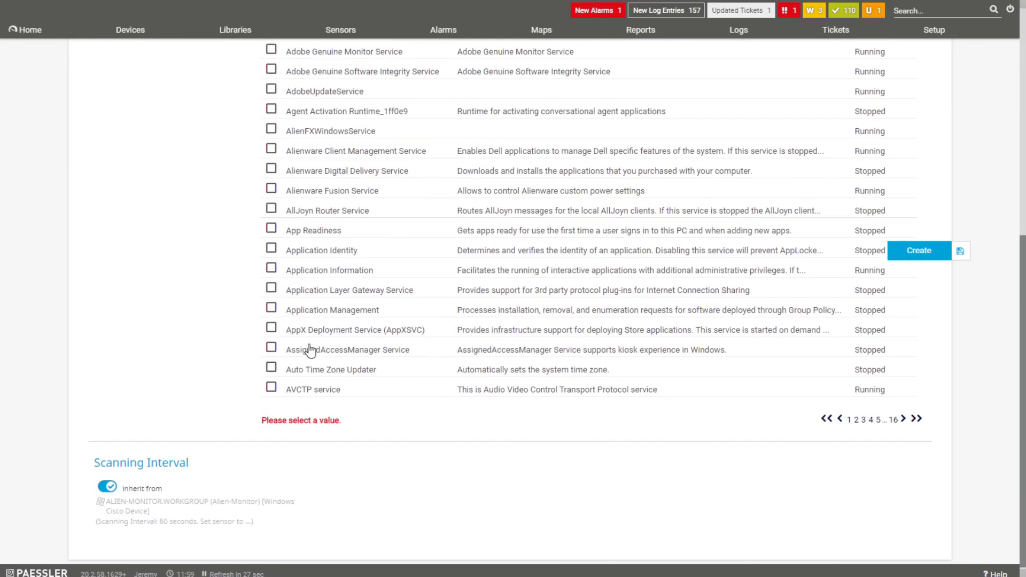
scroll(482, 370, up, 4)
scroll(482, 370, down, 1)
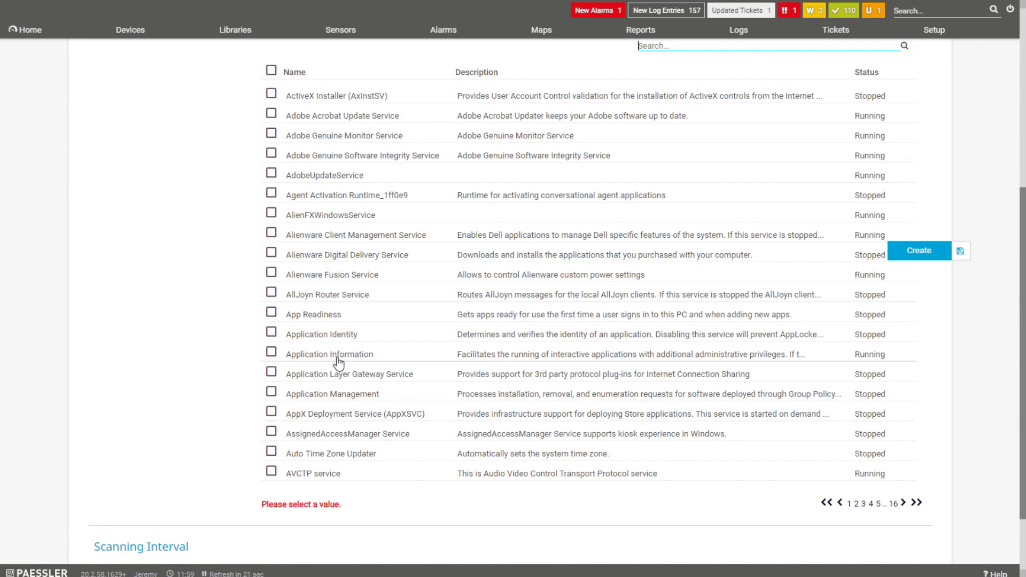
scroll(335, 358, up, 3)
scroll(337, 363, down, 3)
click(272, 233)
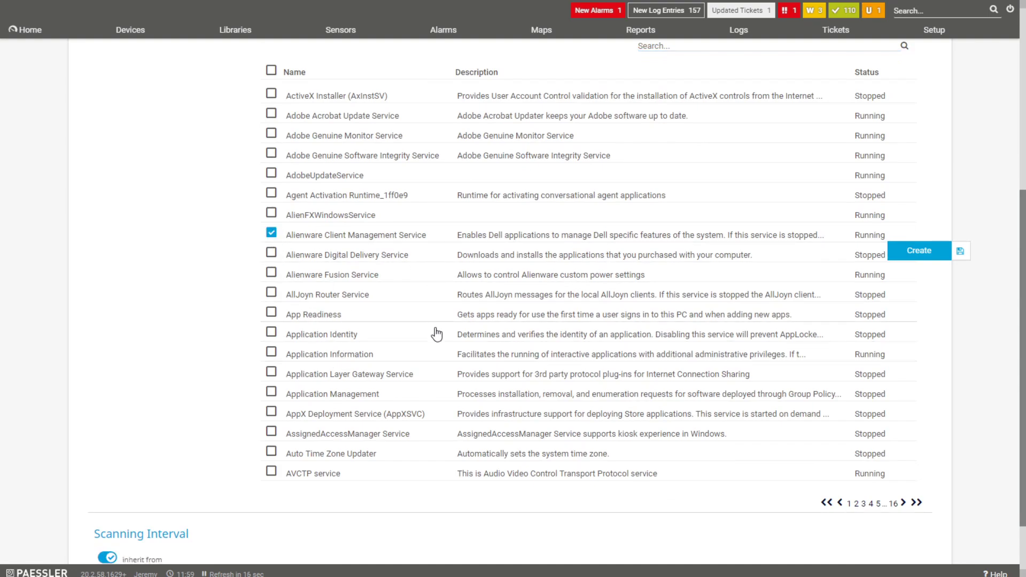
Create the WMI Service sensor for Alienware Client Management Service and locate it in the device's sensor list.
click(896, 253)
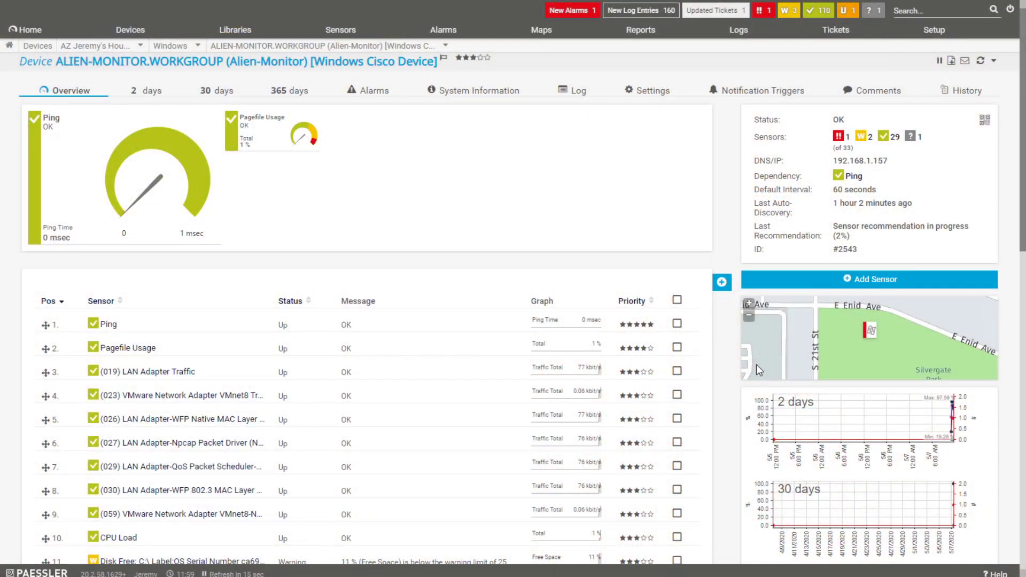
scroll(755, 364, down, 10)
scroll(647, 417, down, 5)
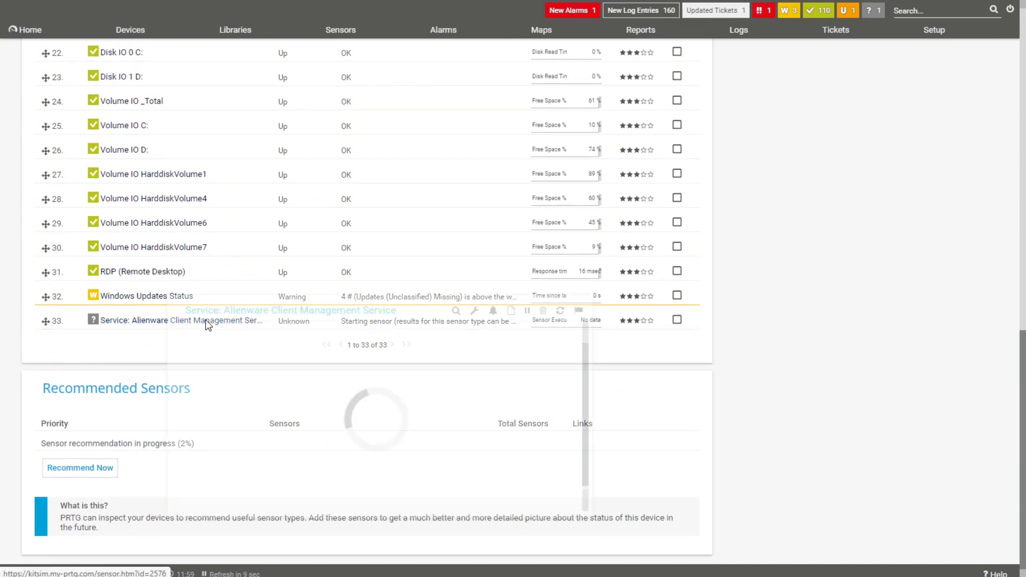
scroll(899, 361, up, 10)
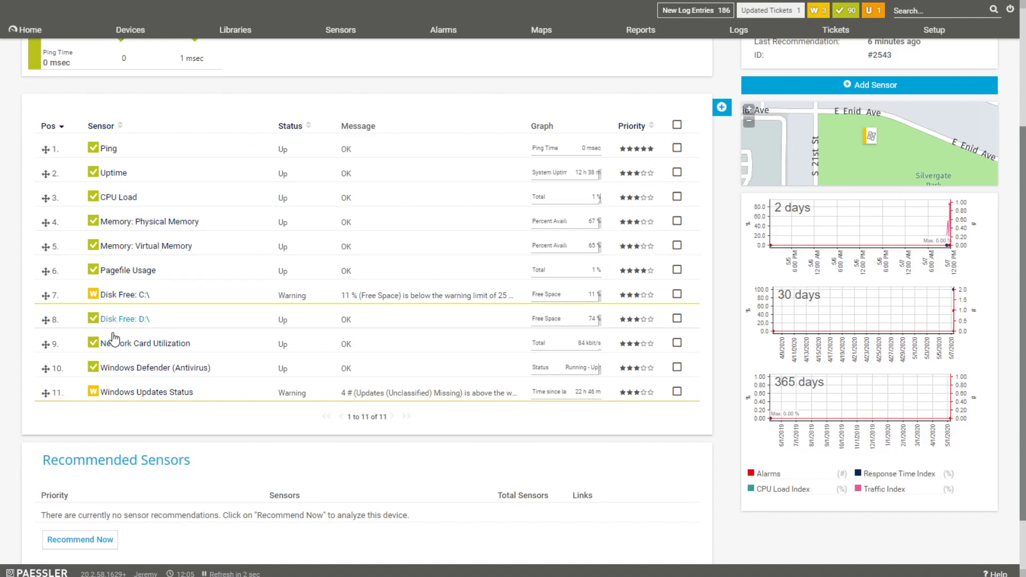
Rename the ALIEN-MONITOR.WORKGROUP device to Alien-Monitor, removing the workgroup prefix and the bracketed device type.
scroll(130, 435, up, 4)
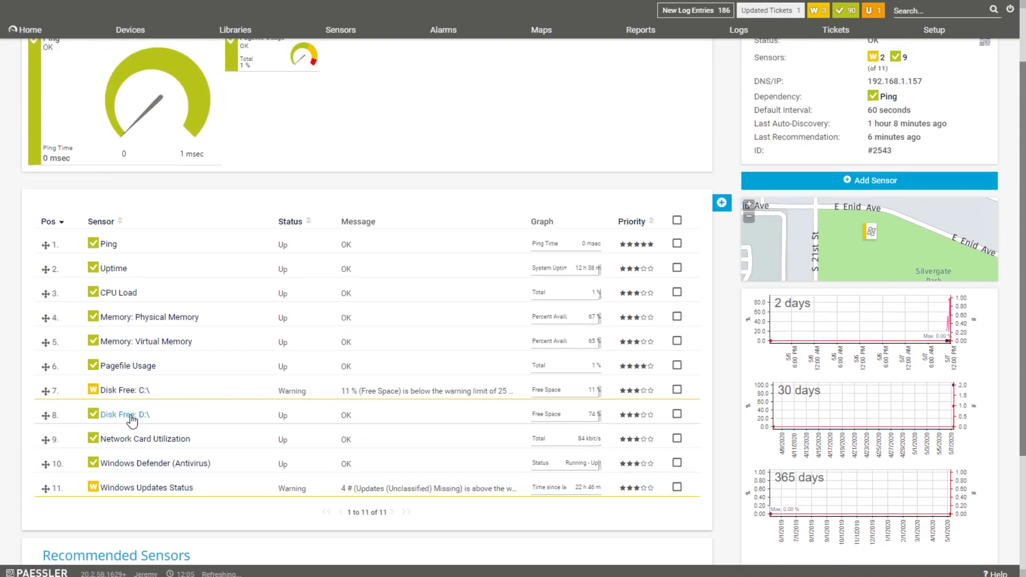
right_click(155, 70)
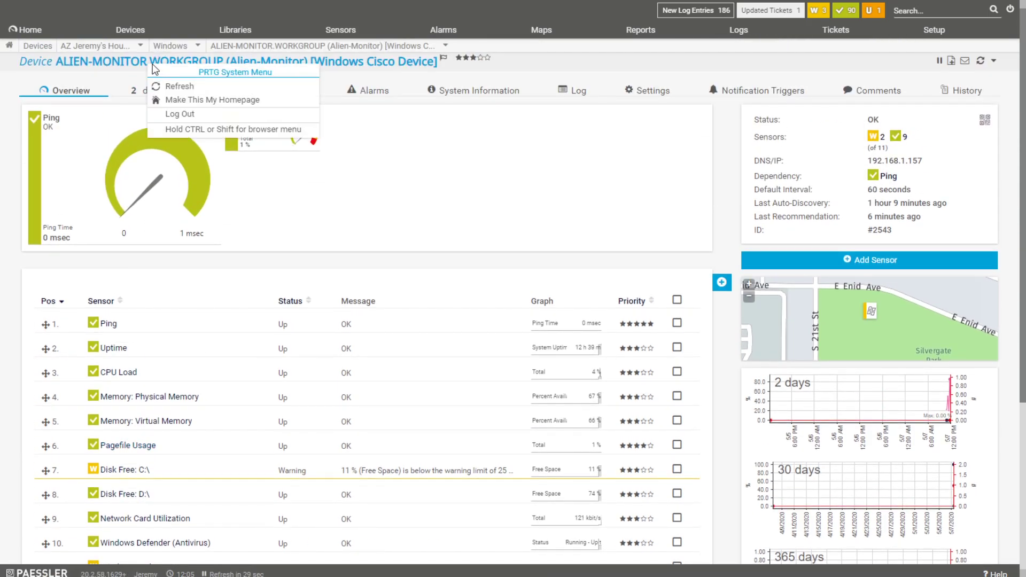
right_click(129, 60)
mouse_move(208, 104)
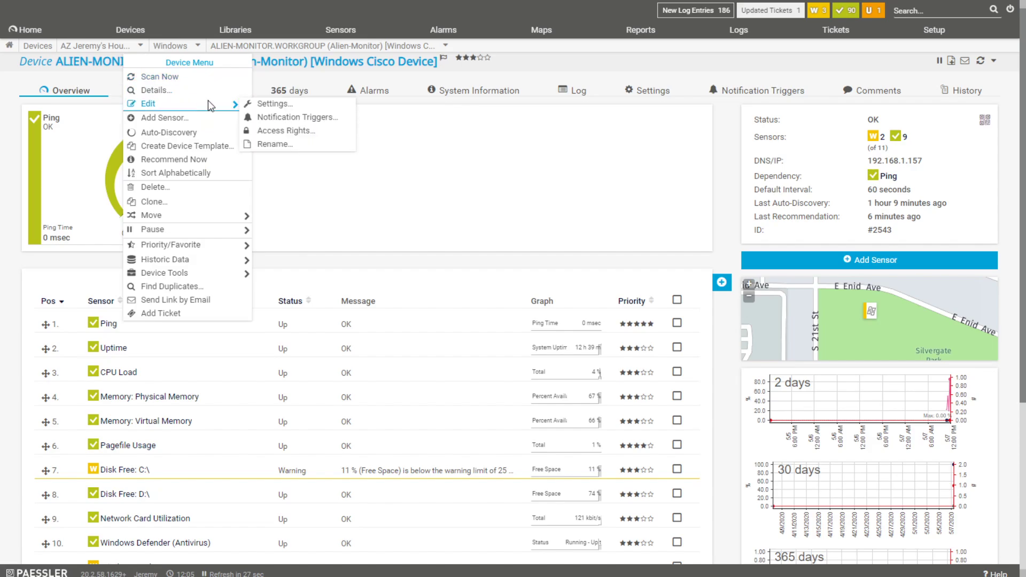
click(285, 140)
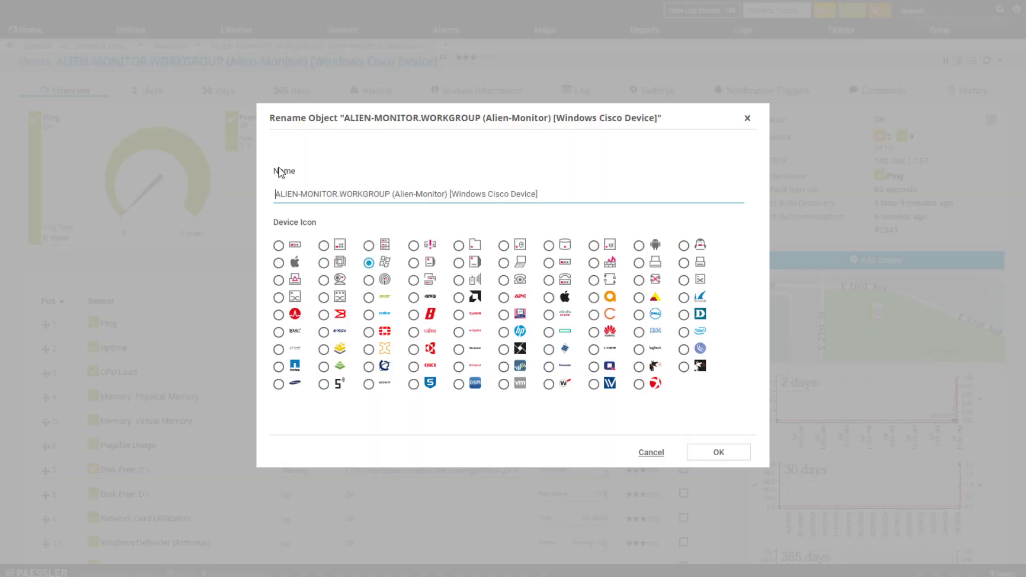
drag(394, 193, 237, 177)
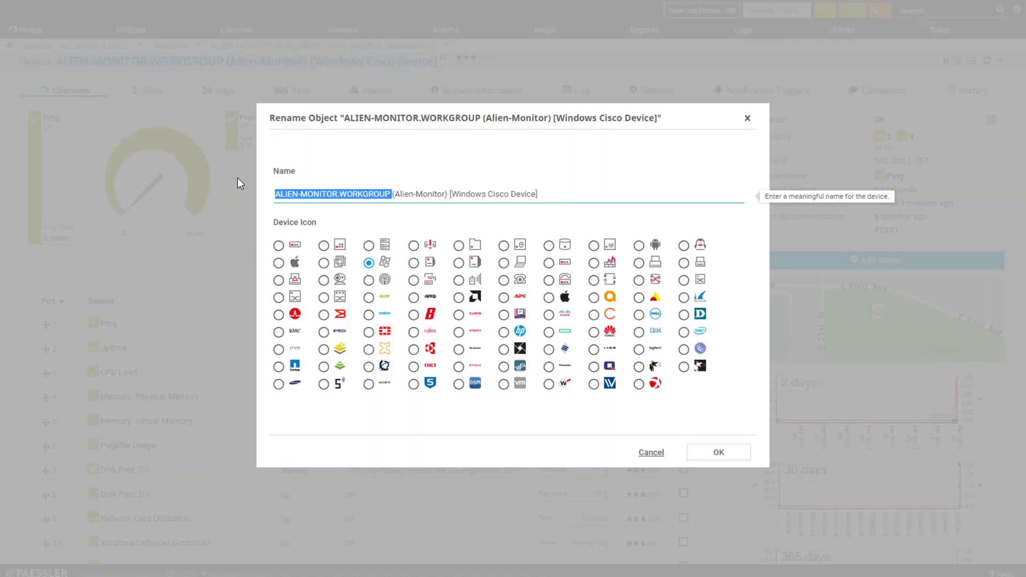
key(BackSpace)
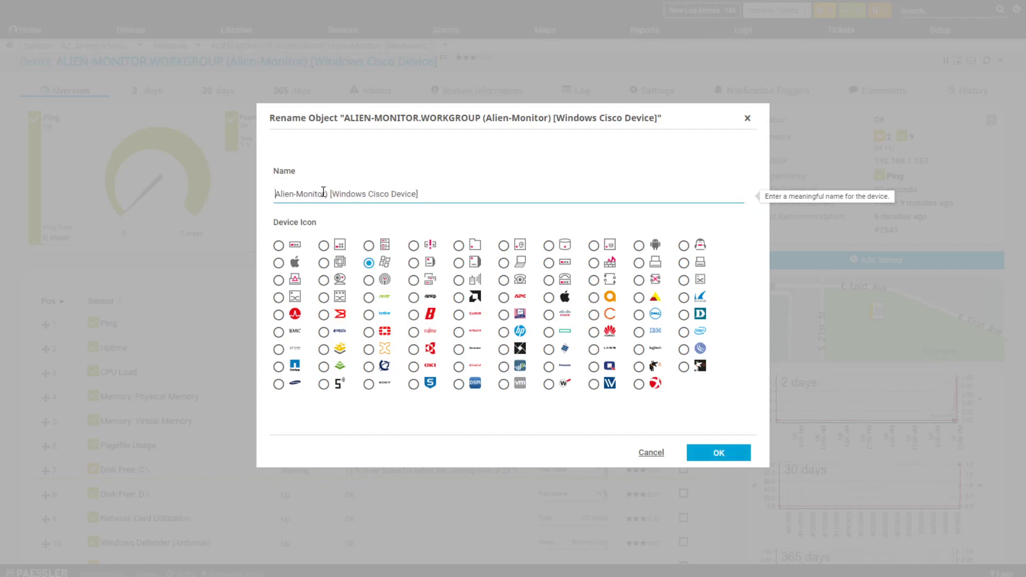
drag(326, 194, 419, 194)
key(BackSpace)
click(716, 452)
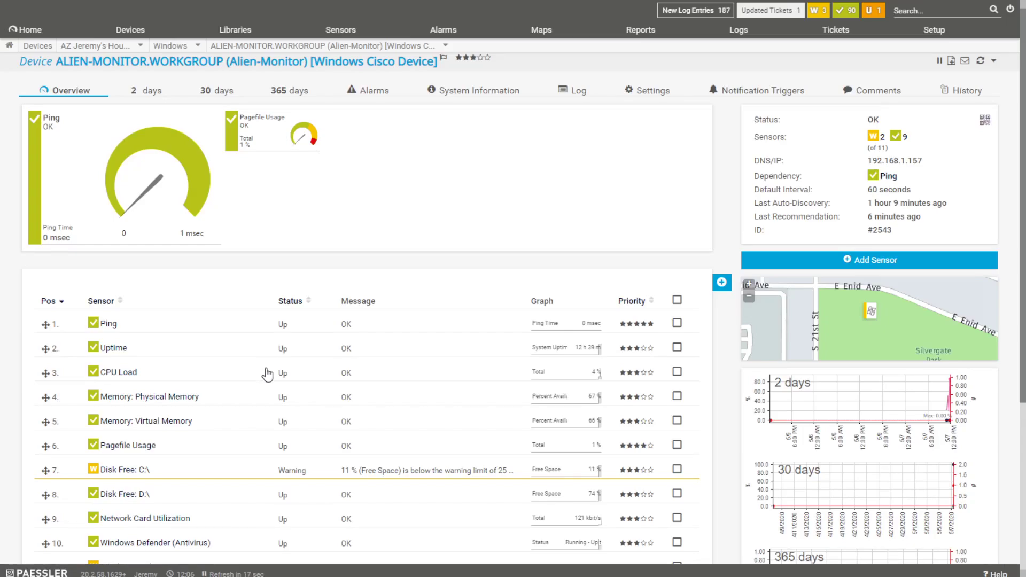
Look over the device's sensors, return to the overview of all devices and collapse the Windows group in the device tree.
scroll(275, 355, down, 3)
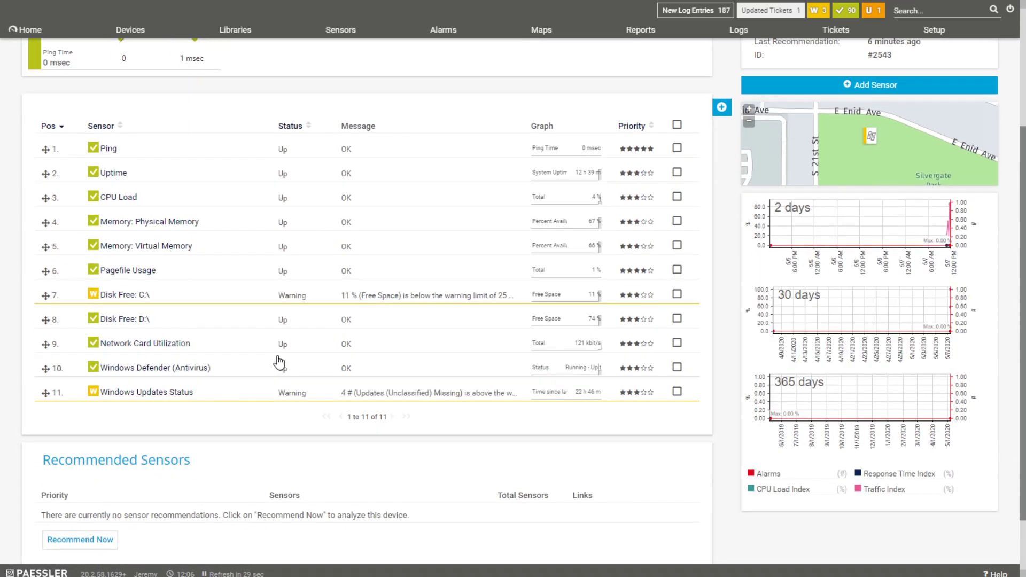
scroll(274, 368, up, 2)
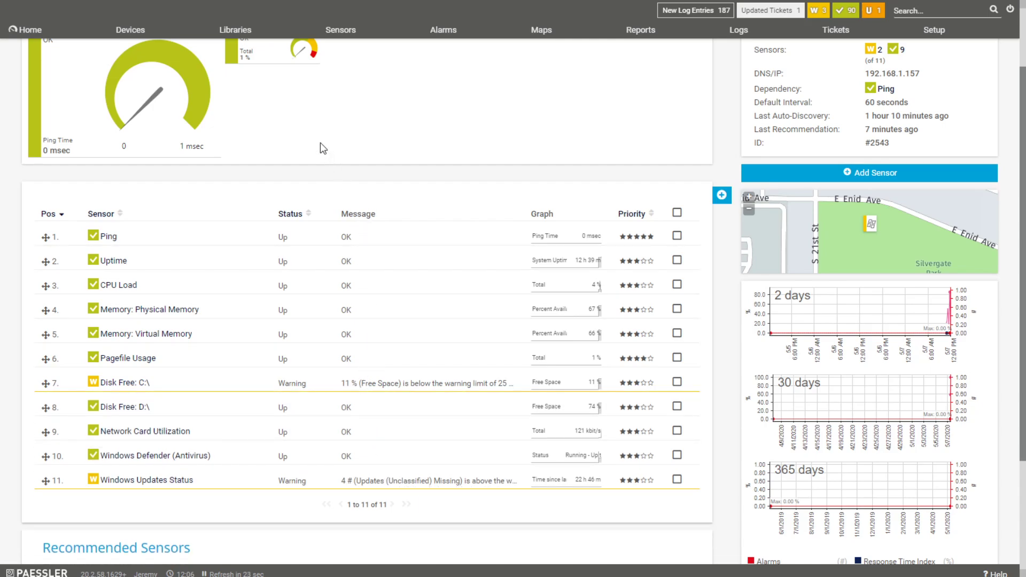
click(134, 31)
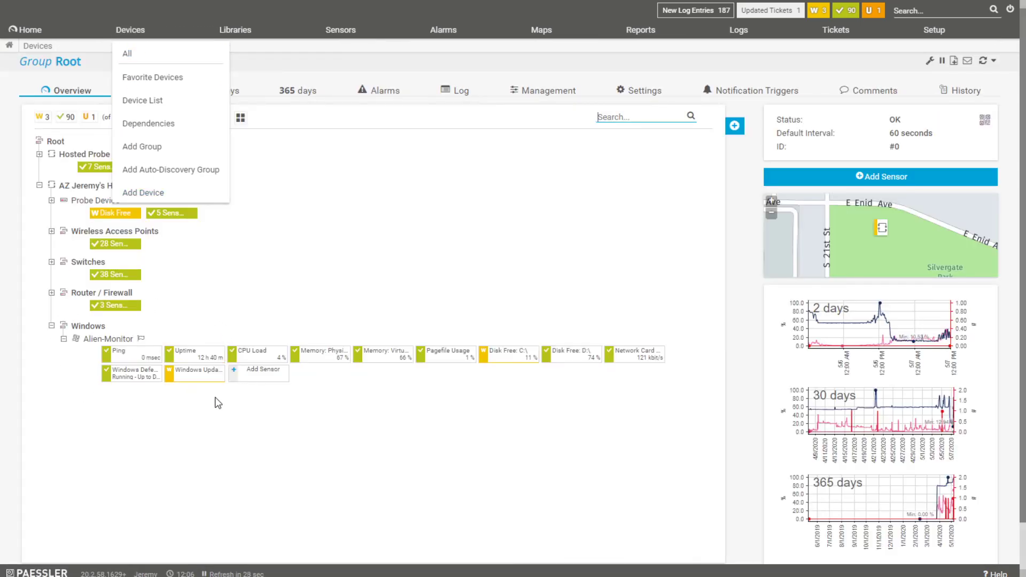
click(51, 326)
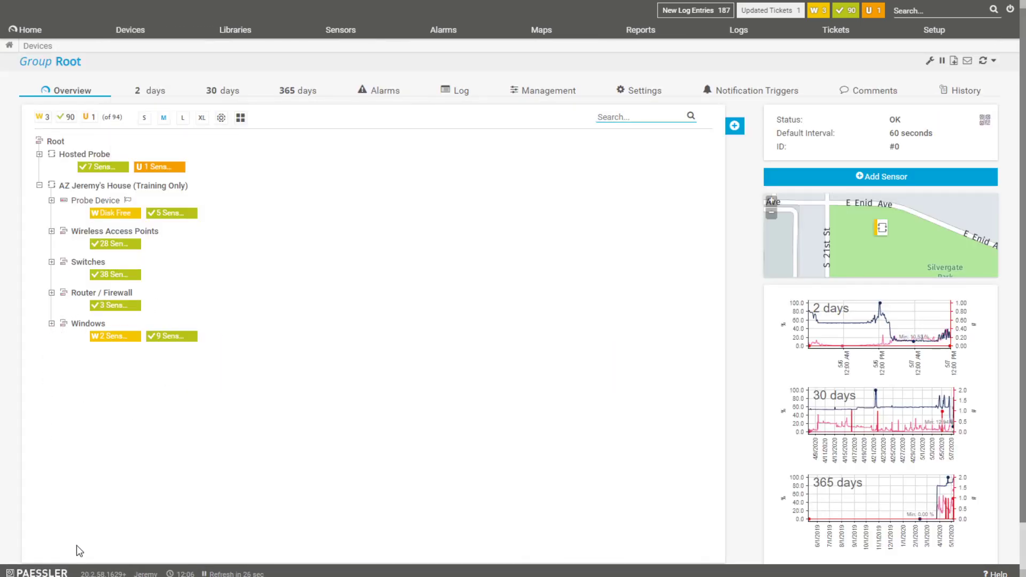